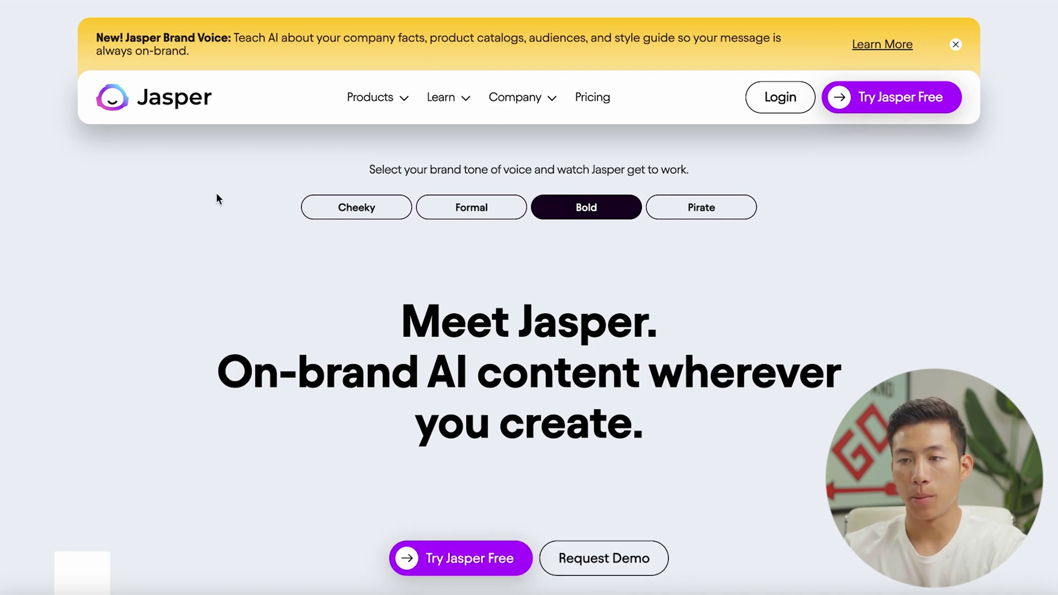
Open the Template Library page and look through the available copywriting templates
mouse_move(366, 106)
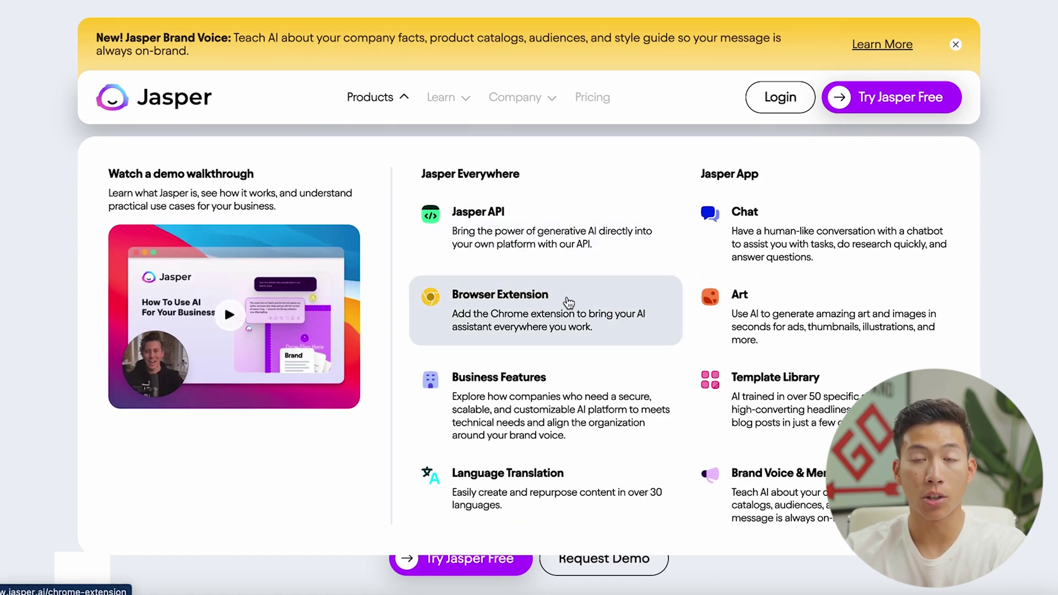
left_click(770, 400)
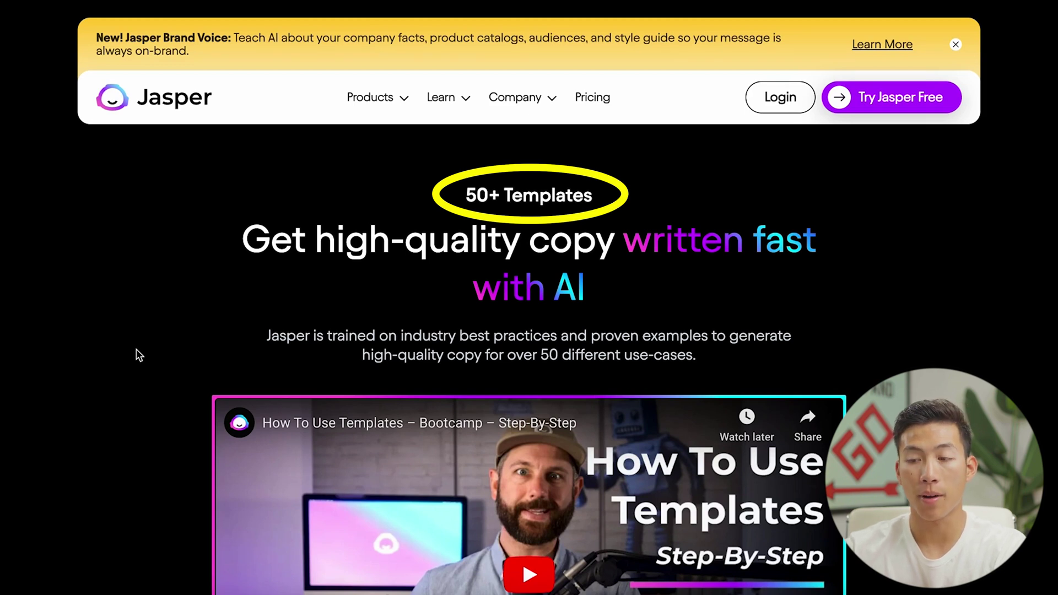
scroll(139, 355, "down", 3)
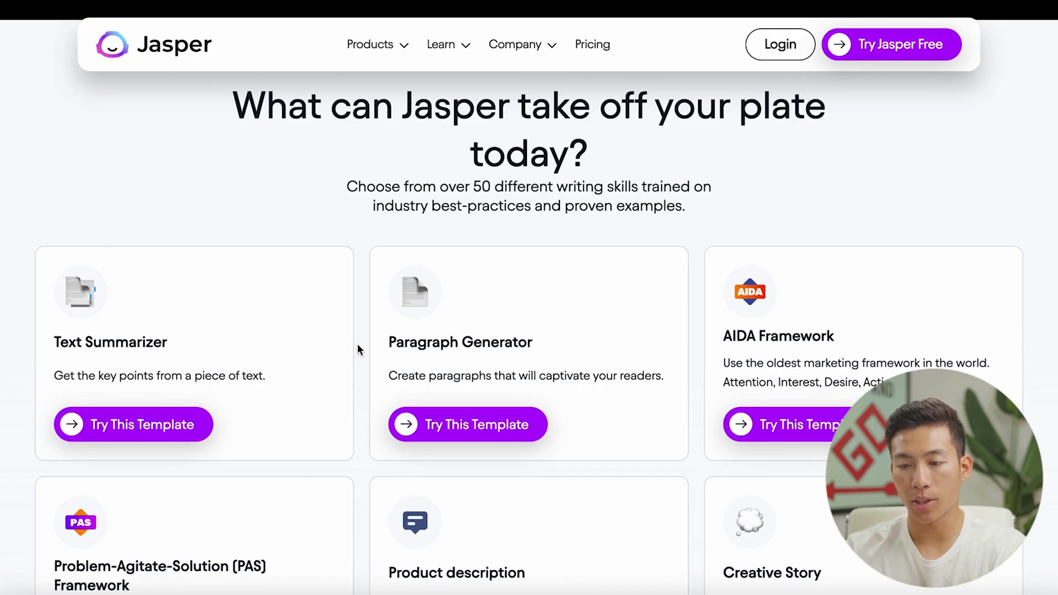
scroll(358, 346, "down", 3)
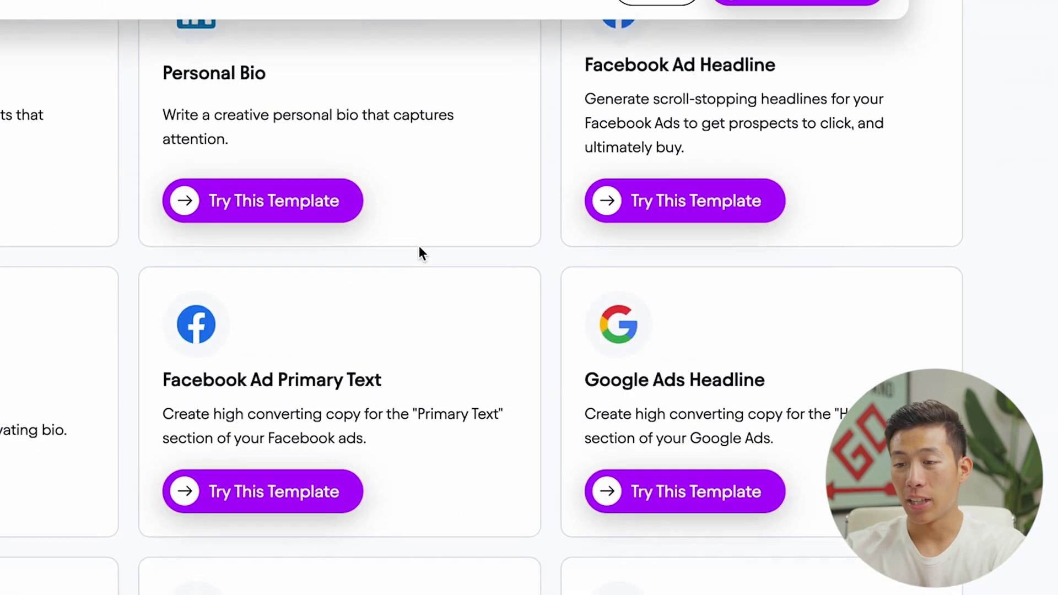
scroll(386, 281, "down", 1)
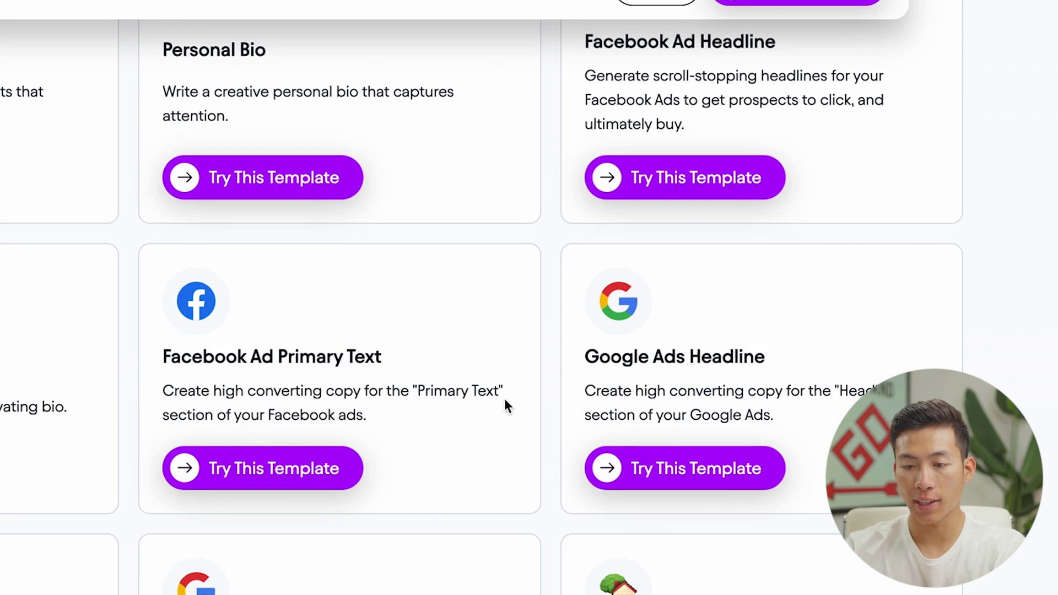
scroll(505, 400, "down", 3)
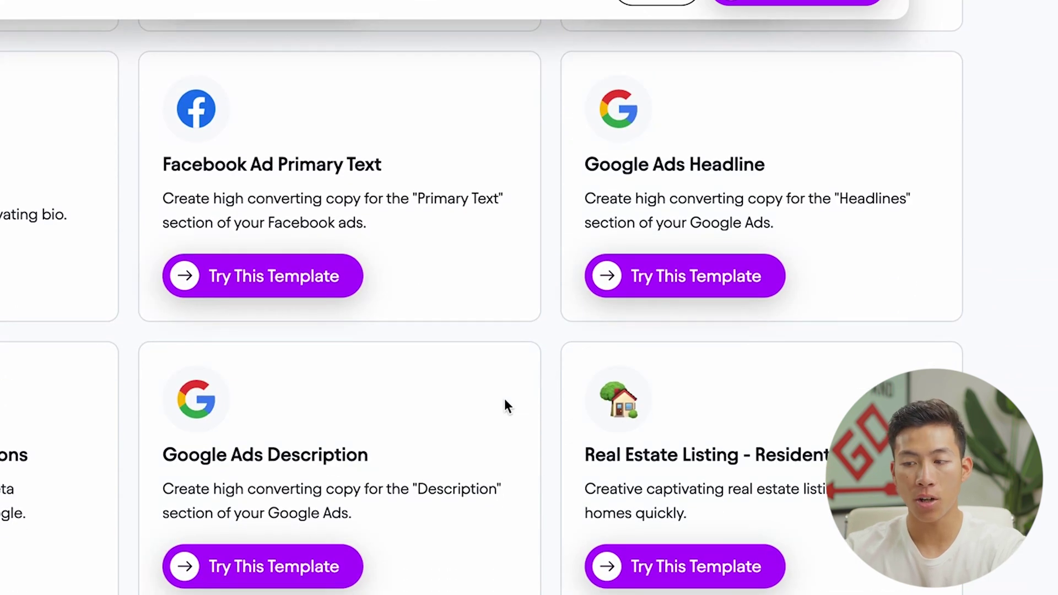
scroll(504, 406, "down", 5)
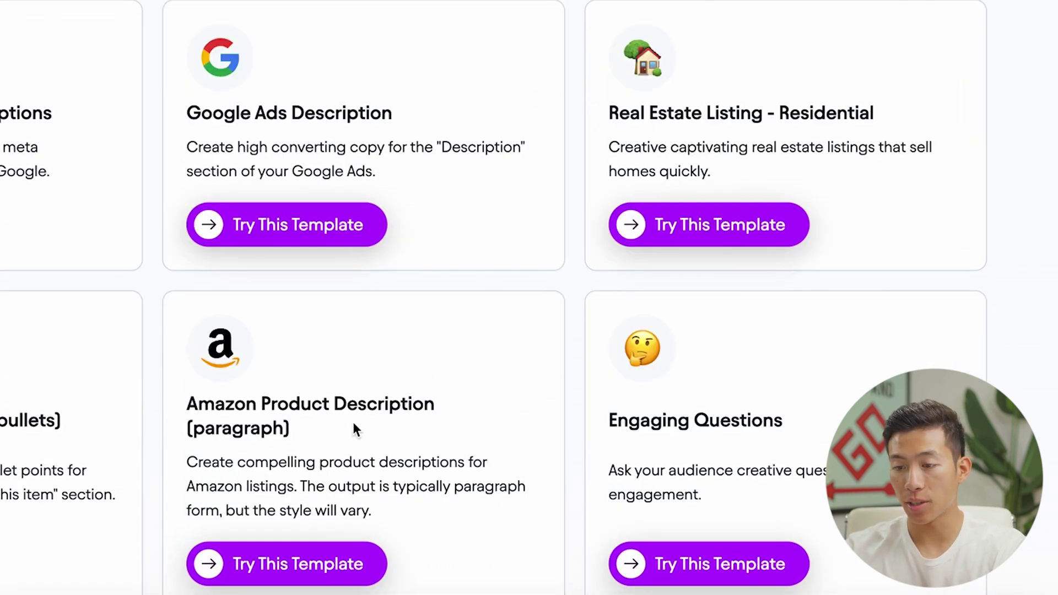
scroll(546, 429, "down", 5)
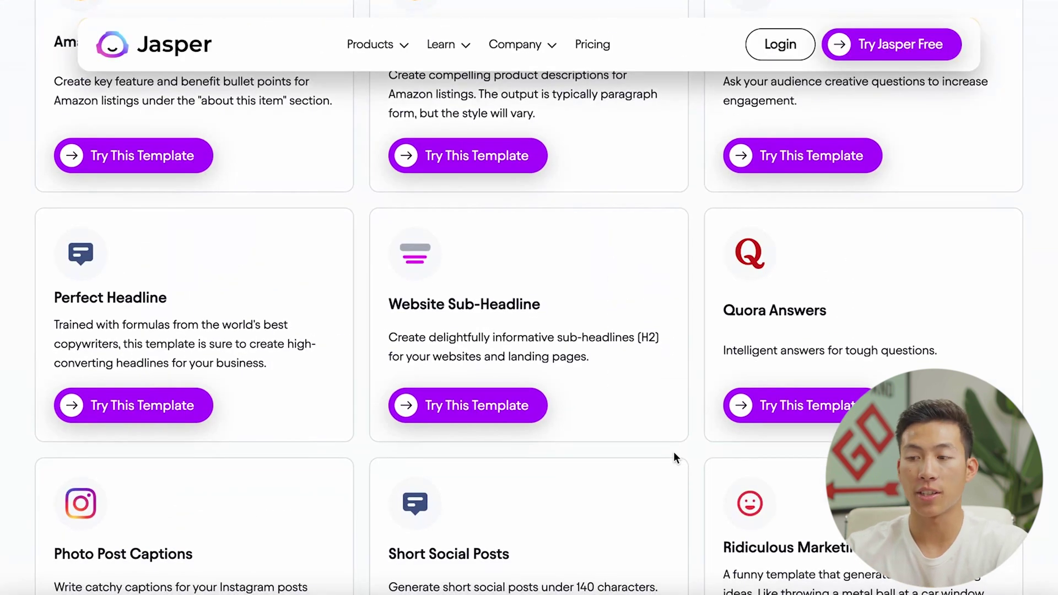
scroll(673, 451, "down", 4)
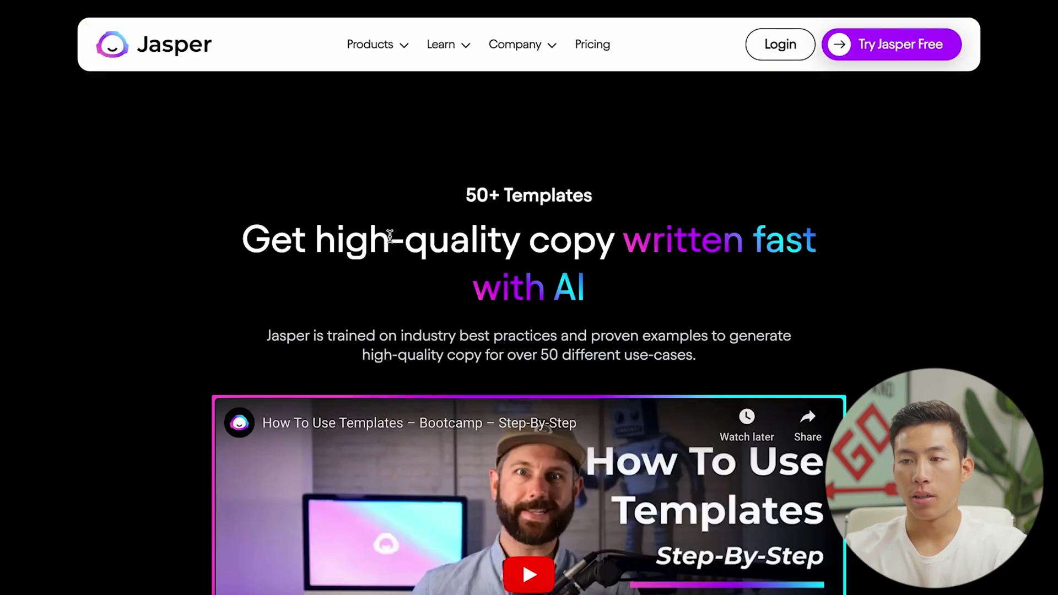
Open the Jasper blog and look over its featured and recent posts
mouse_move(448, 40)
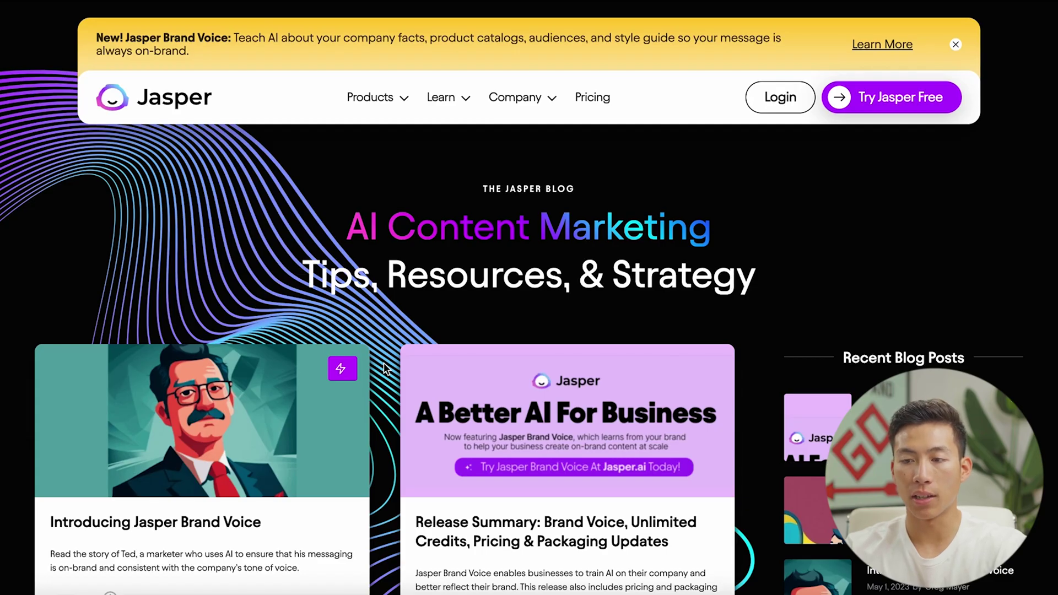
scroll(384, 363, "down", 2)
scroll(383, 363, "up", 2)
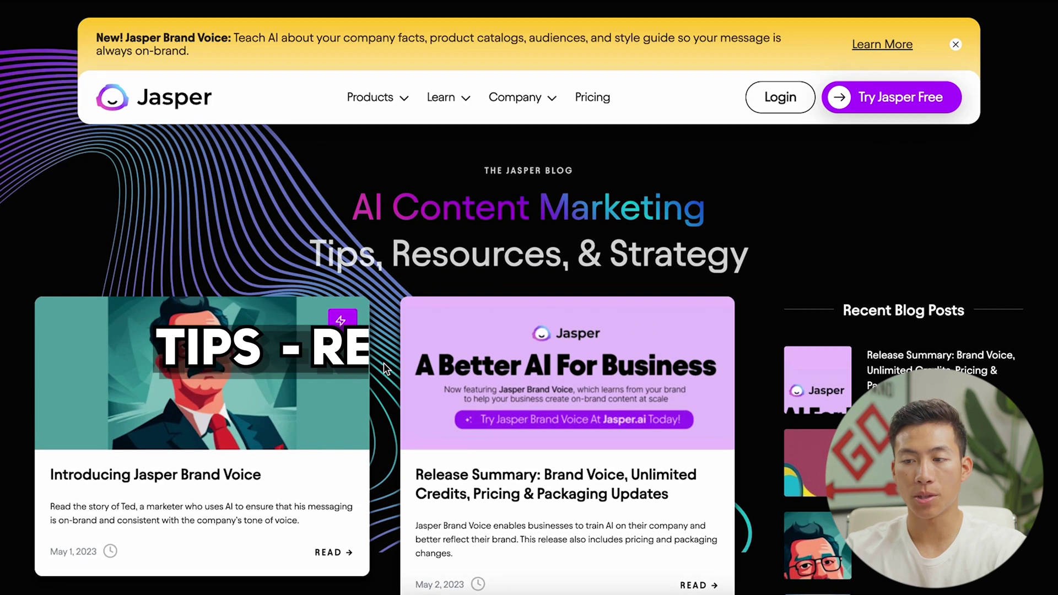
scroll(178, 368, "down", 5)
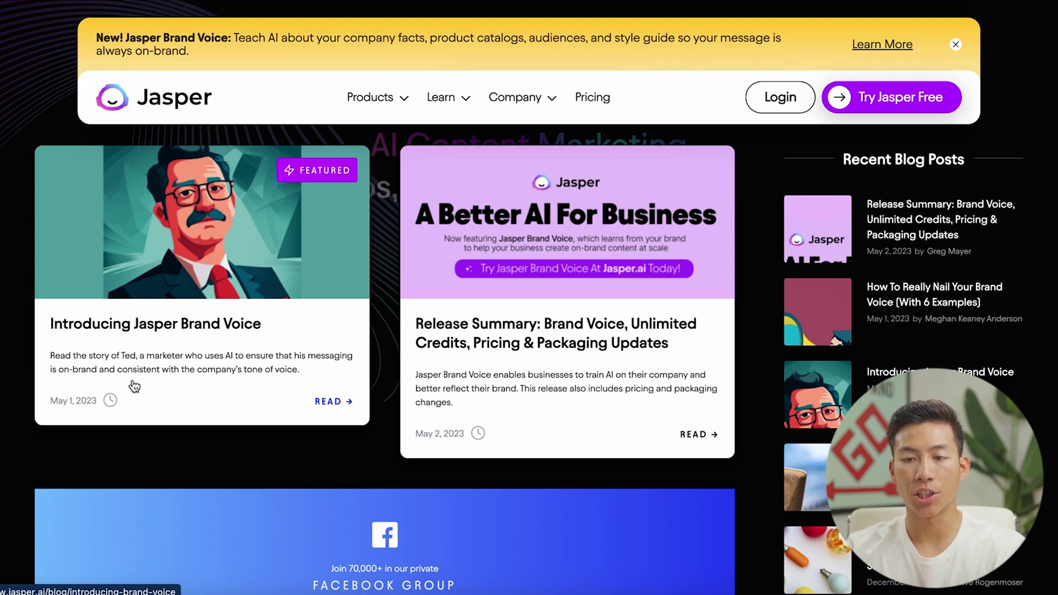
scroll(331, 425, "down", 3)
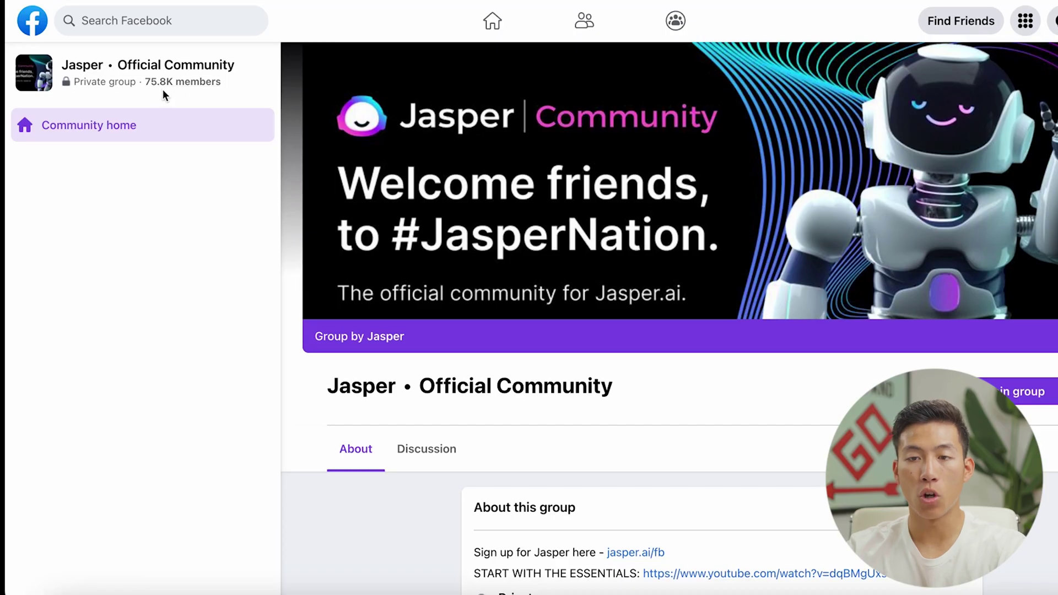
View the Jasper Official Community Facebook group and the upcoming live training sessions in Jasper Academy
scroll(408, 332, "down", 2)
scroll(408, 332, "up", 2)
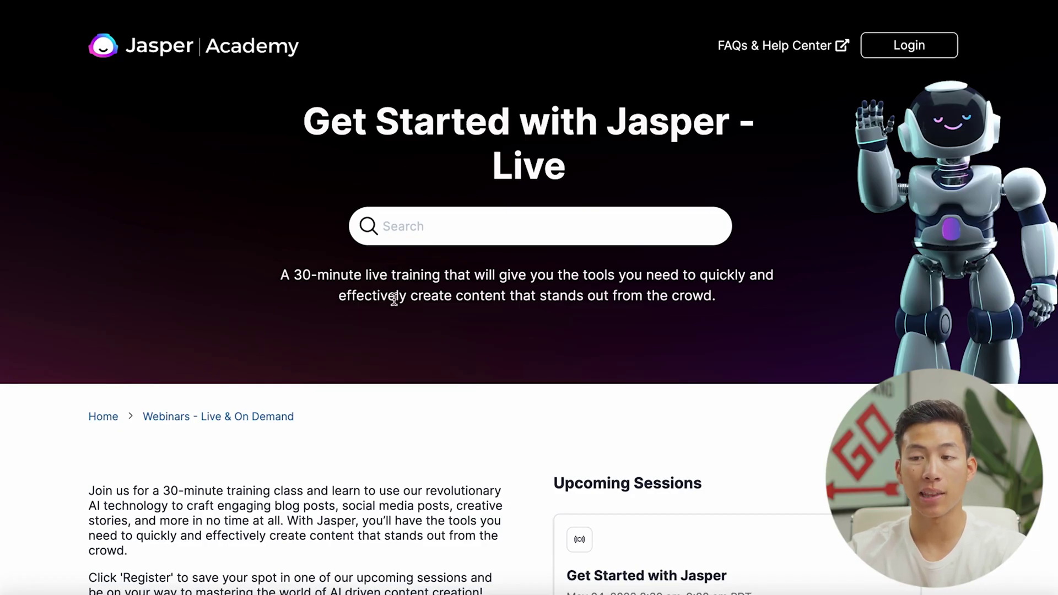
scroll(529, 267, "down", 2)
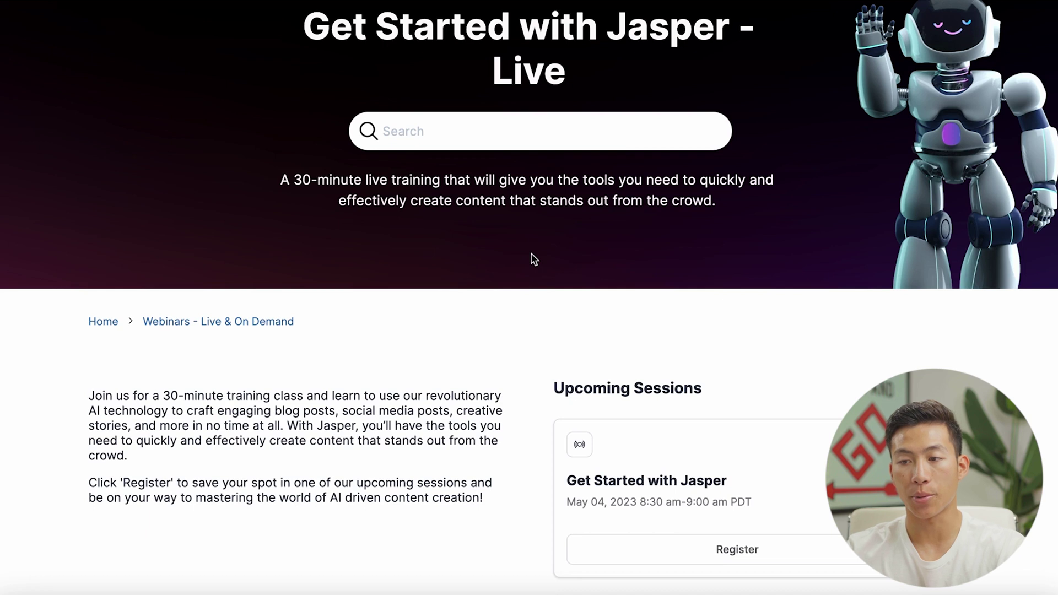
scroll(533, 259, "down", 4)
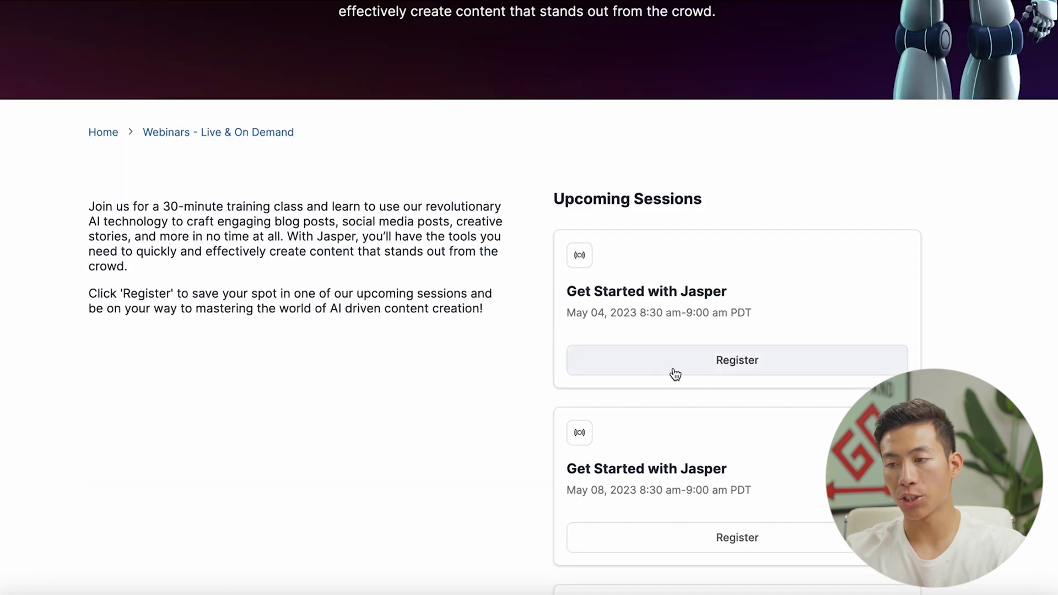
scroll(623, 370, "down", 4)
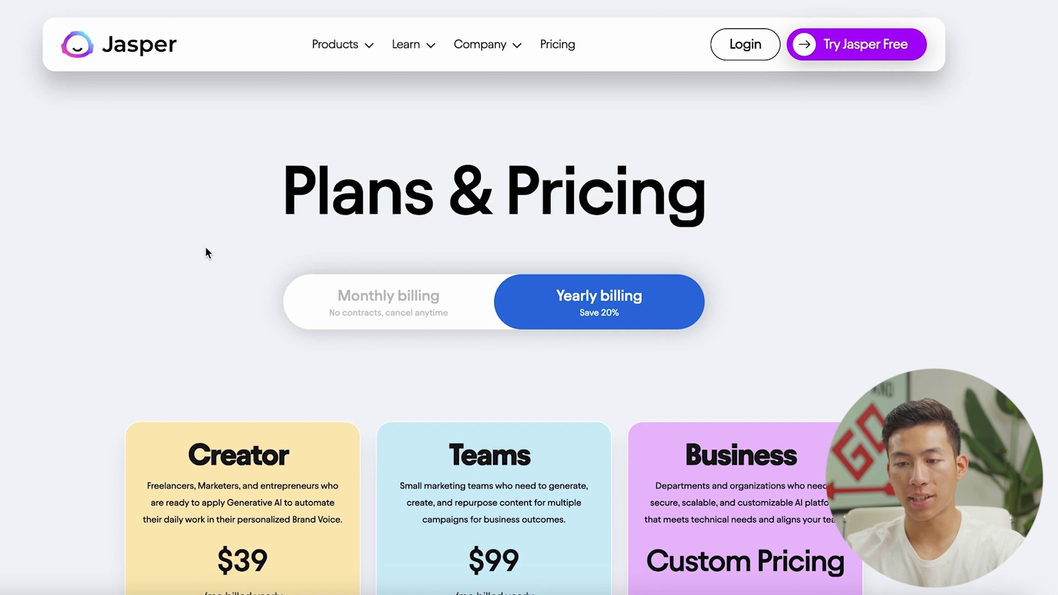
Compare the Creator, Teams and Business plans on the Plans & Pricing page
scroll(62, 336, "down", 5)
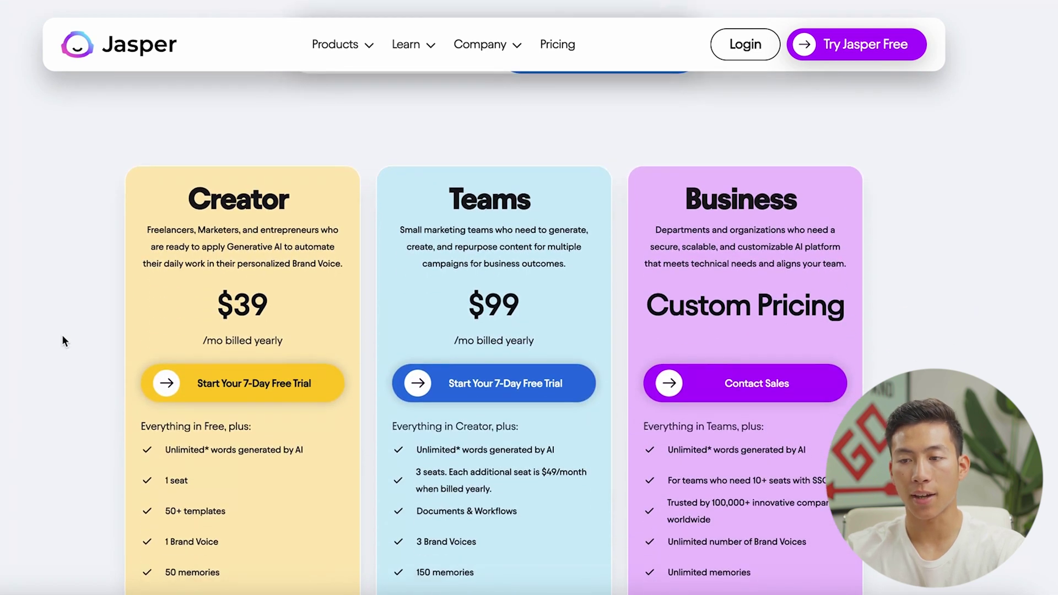
scroll(62, 340, "down", 1)
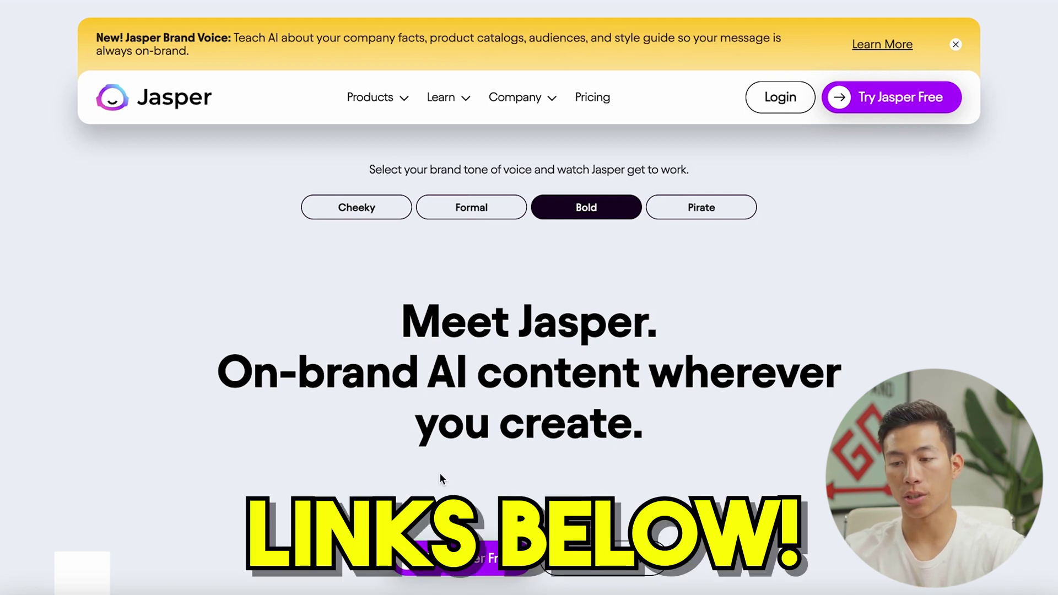
Start a free Jasper trial from the homepage and submit Ads as the planned use
left_click(477, 564)
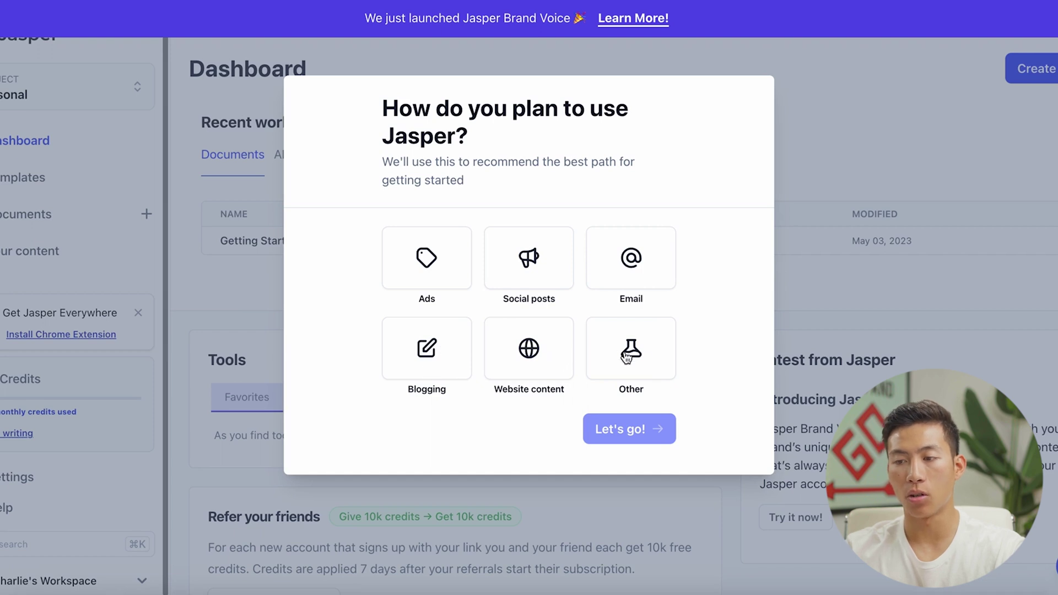
left_click(434, 284)
left_click(620, 441)
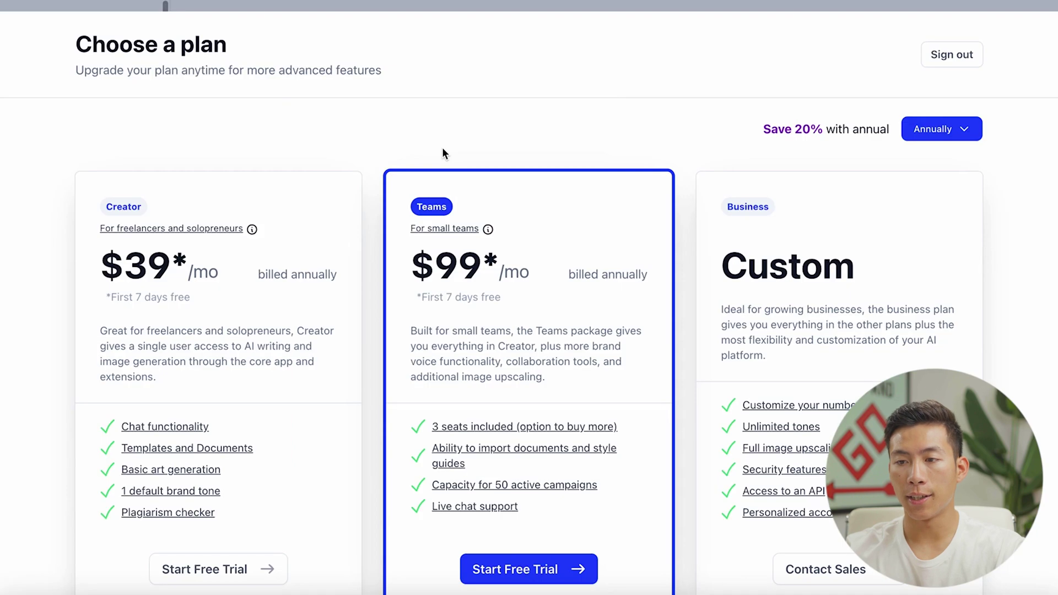
Select the Creator plan, start its free trial and look over the payment details form
scroll(286, 229, "down", 1)
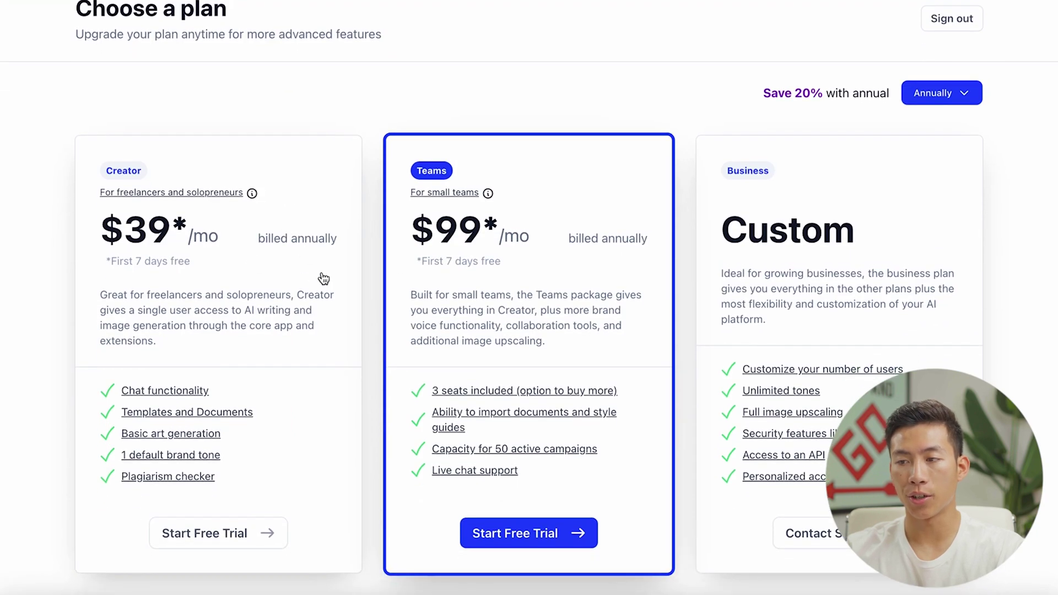
left_click(257, 403)
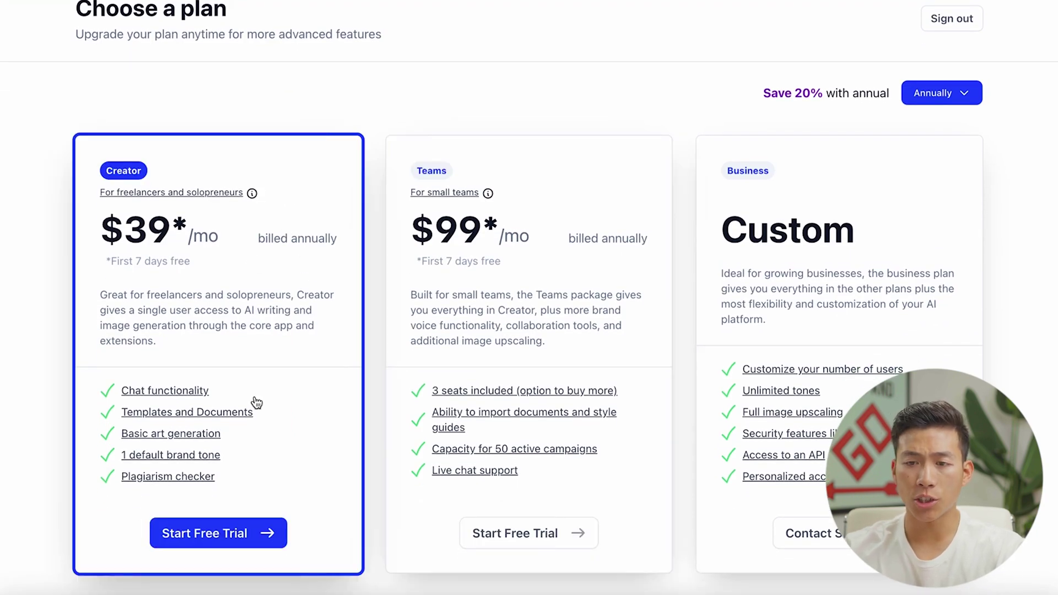
left_click(216, 533)
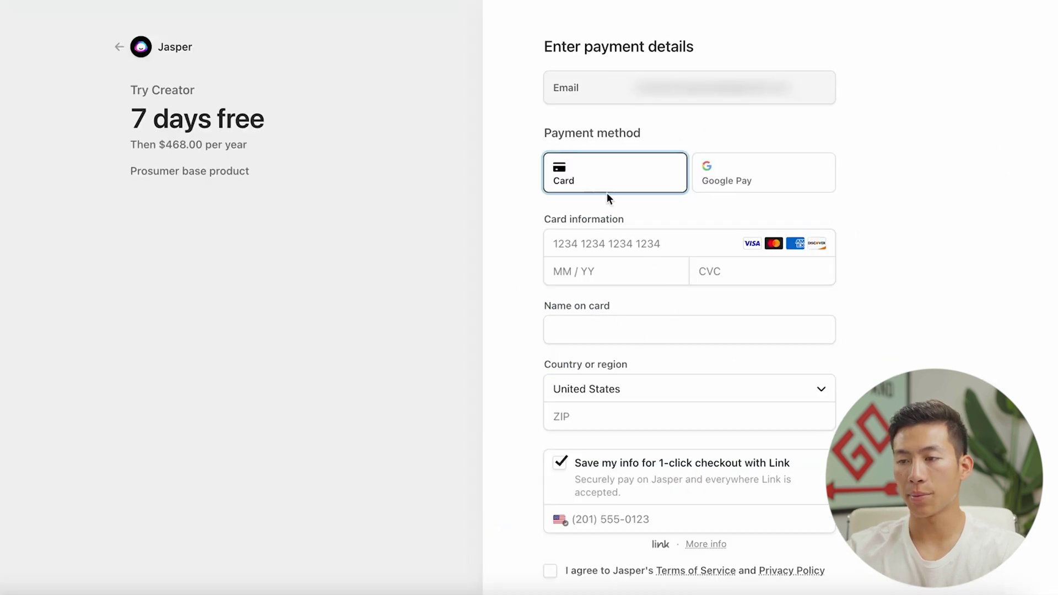
scroll(651, 326, "down", 2)
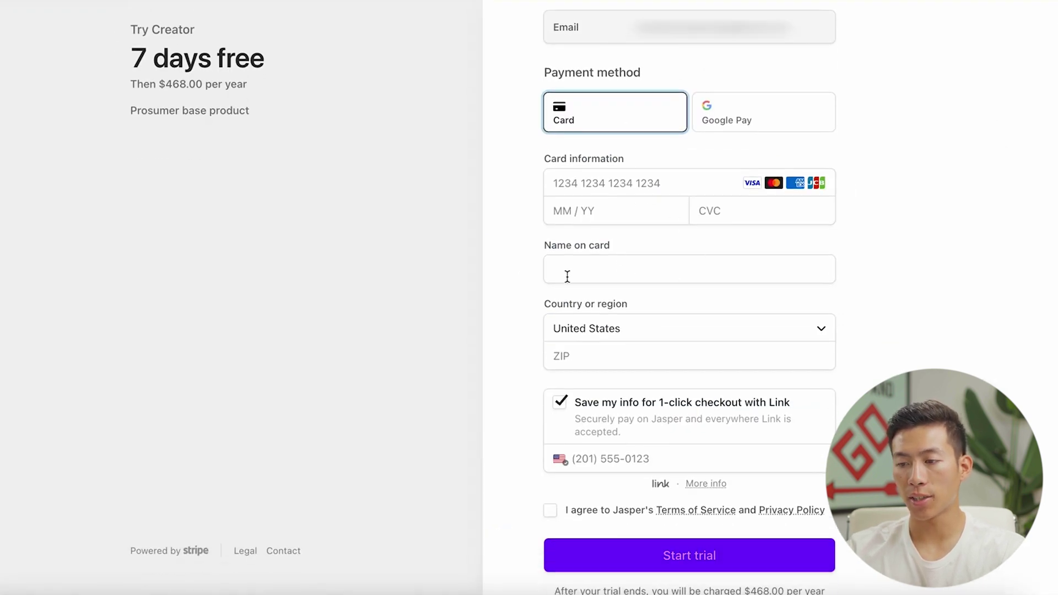
scroll(703, 349, "down", 2)
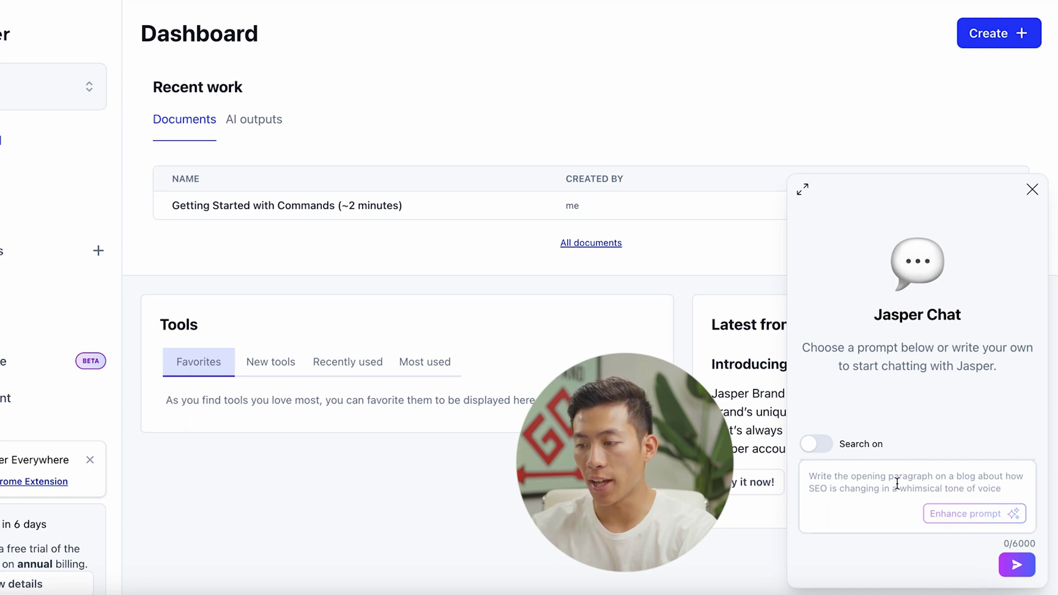
Open the "Getting Started with Commands (~2 minutes)" document, dismissing the Jasper Chat window and the editor's help list
left_click(1032, 190)
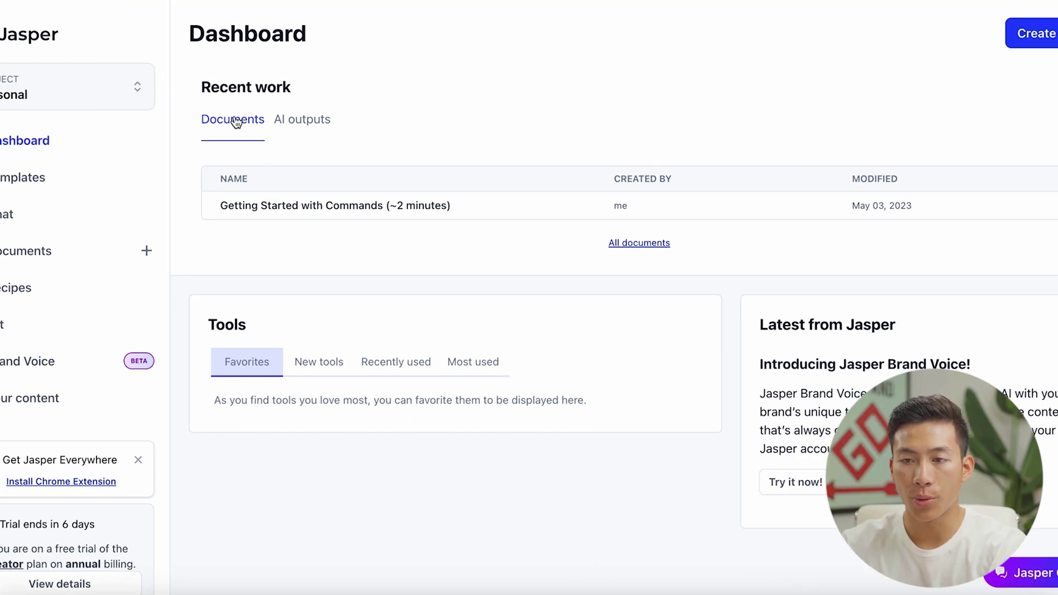
left_click(276, 210)
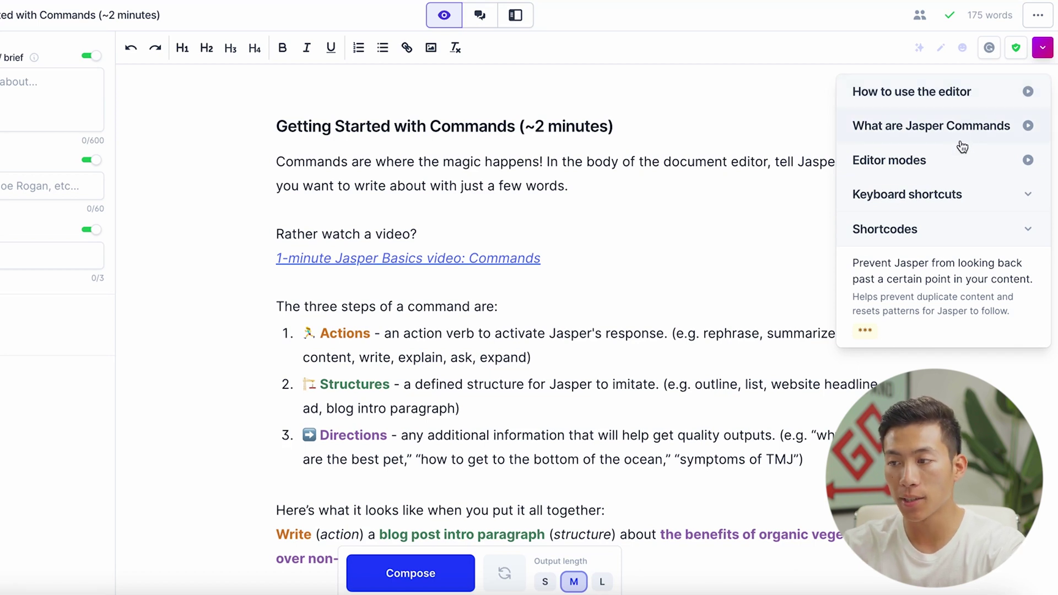
left_click(1043, 56)
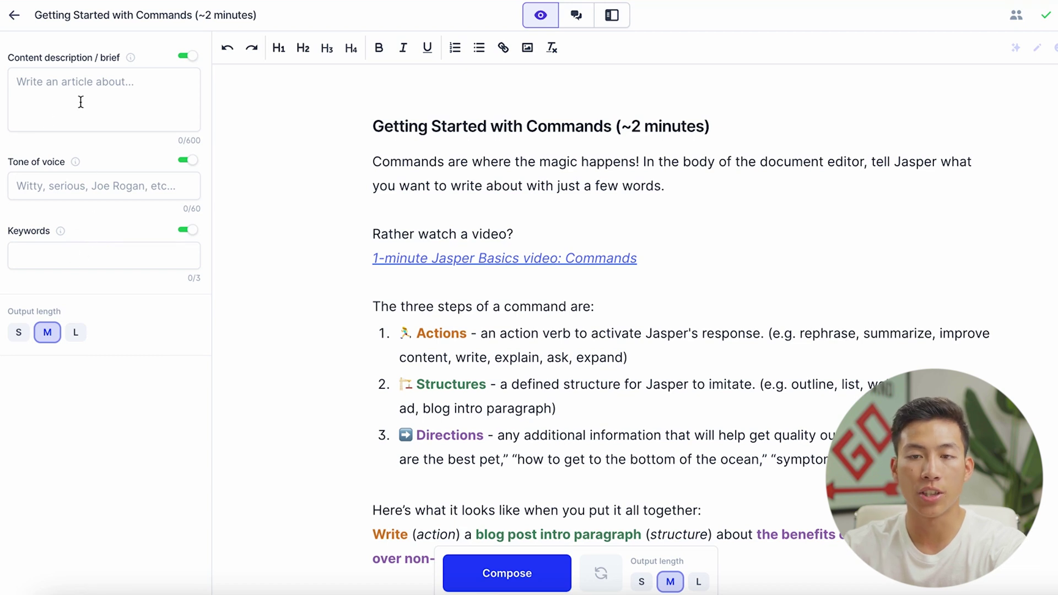
Fill in the content brief with "6 things that every entrepreneur needs to know before starting a business" and set the tone of voice to witty
left_click(130, 97)
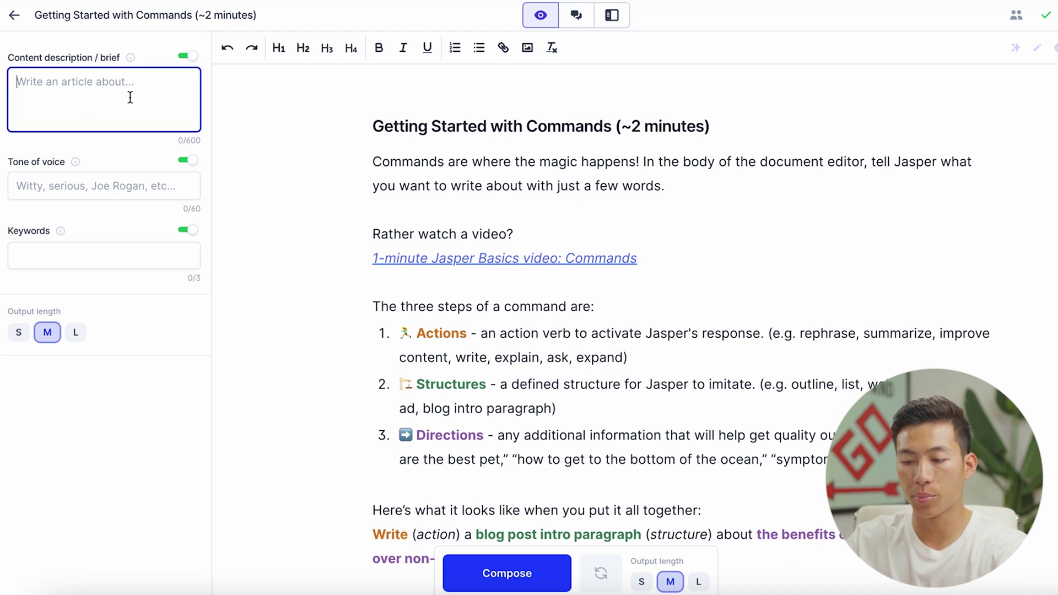
type("6 ")
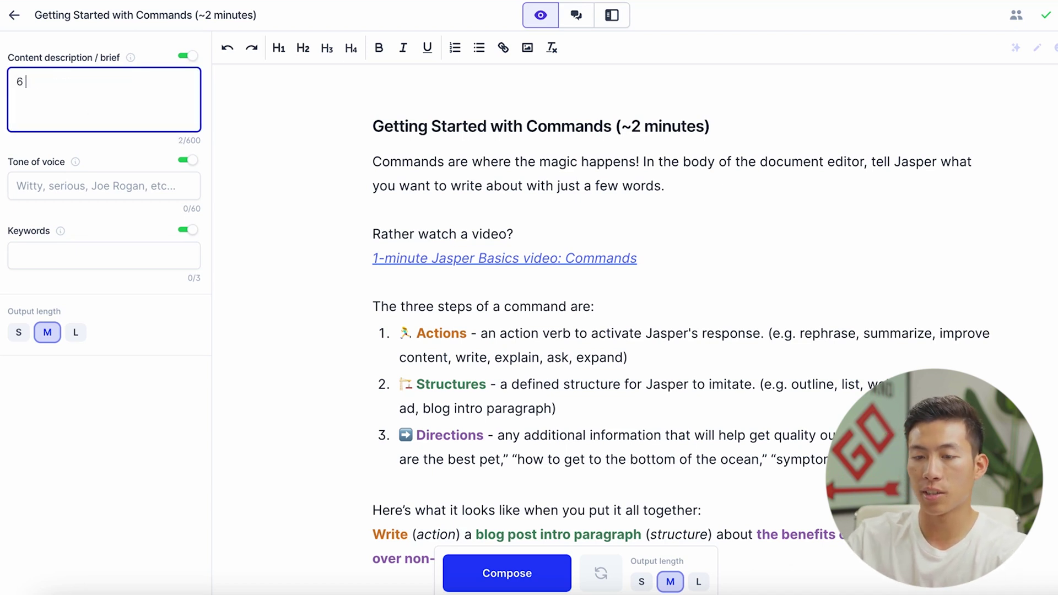
type("things that every entrepreneur needs to know before starting a business")
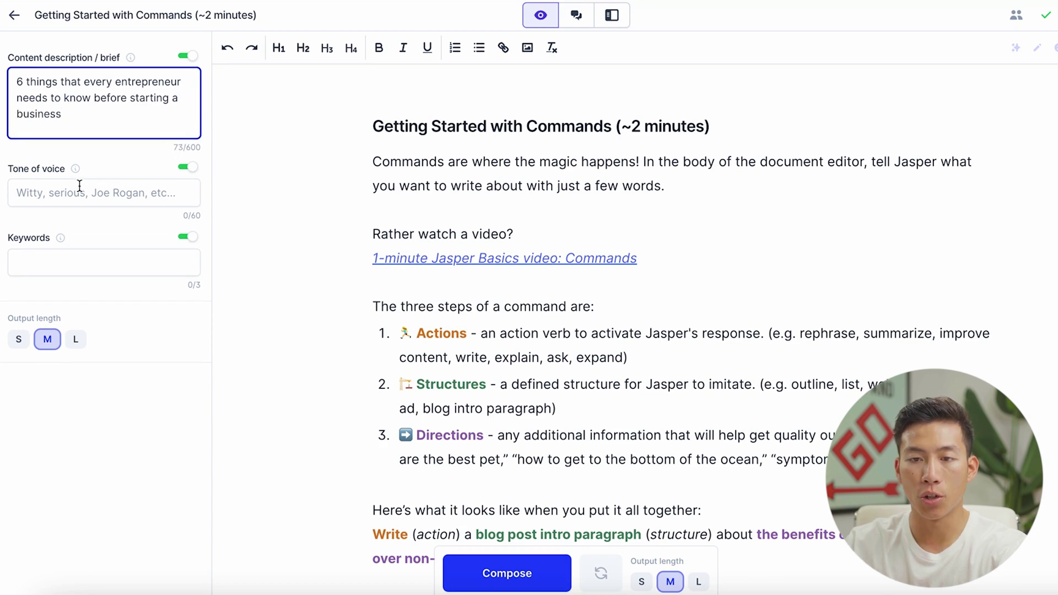
left_click(71, 193)
type("witty")
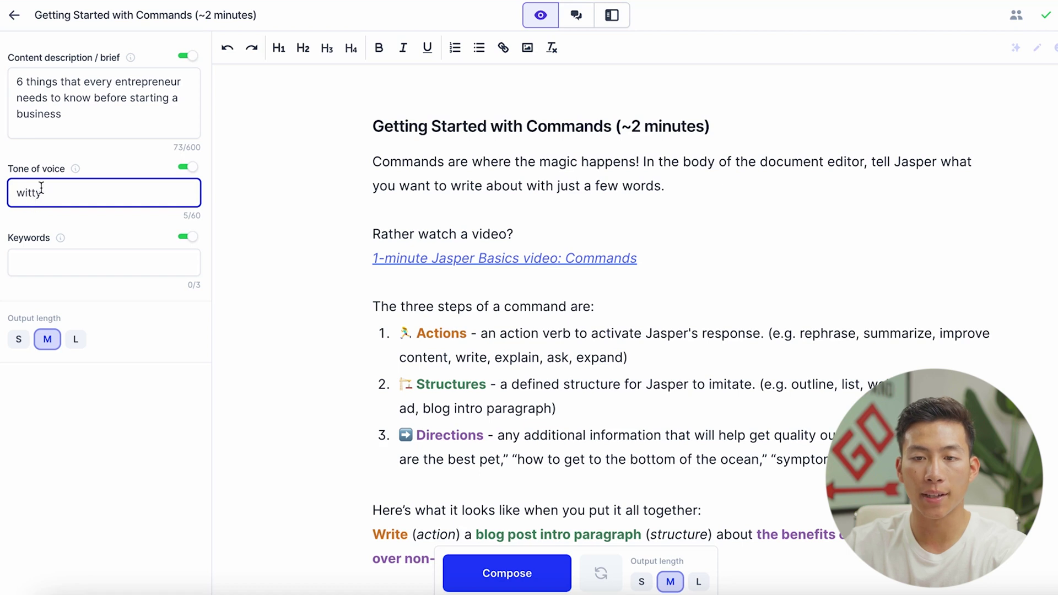
Add the keywords entrepreneurship, business and list to the document's content brief
left_click(95, 263)
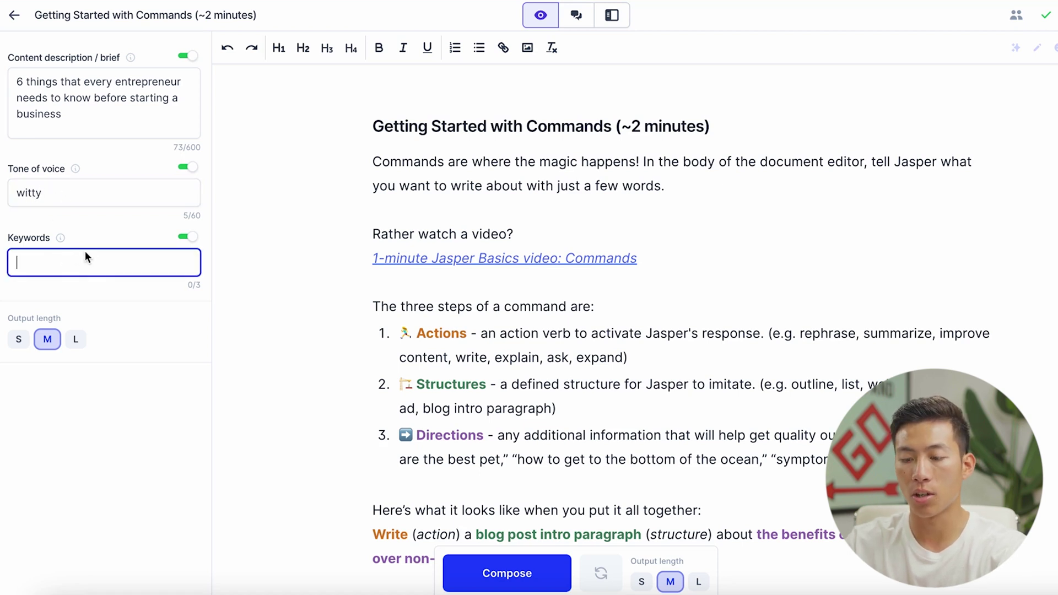
type("entrepreneurship")
key("Return")
type("business")
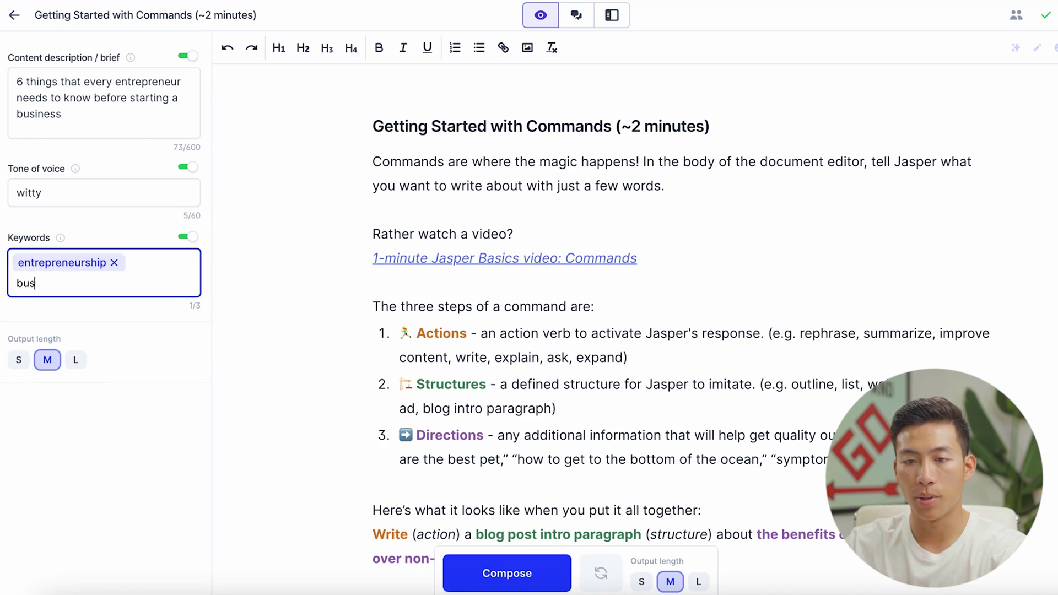
key("Return")
type("list")
key("Return")
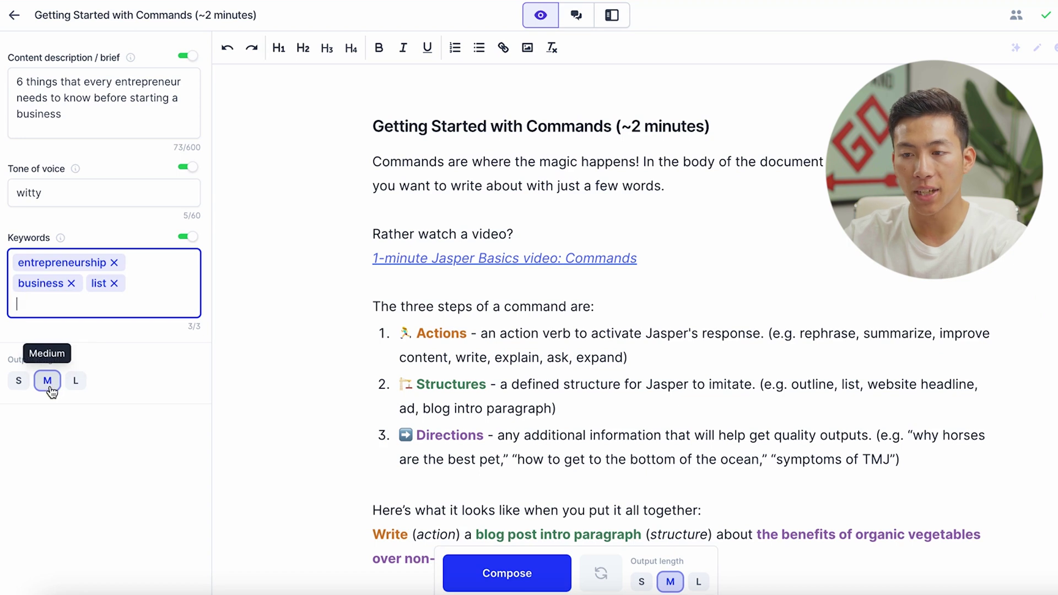
Compose the full article from the brief, continuing it with medium, short and long output lengths, and review the generated text
left_click(507, 573)
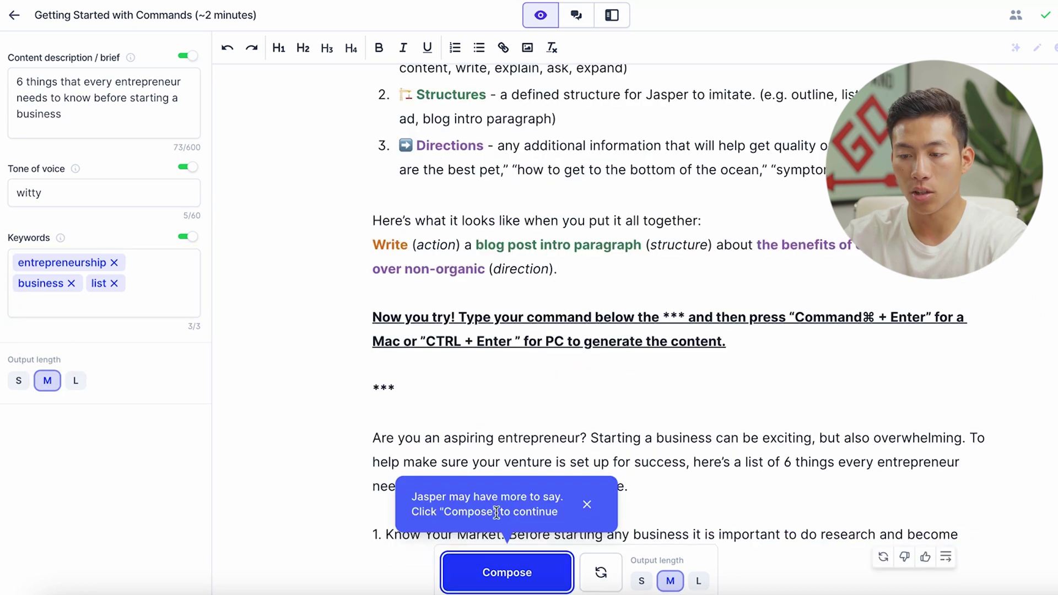
left_click(513, 576)
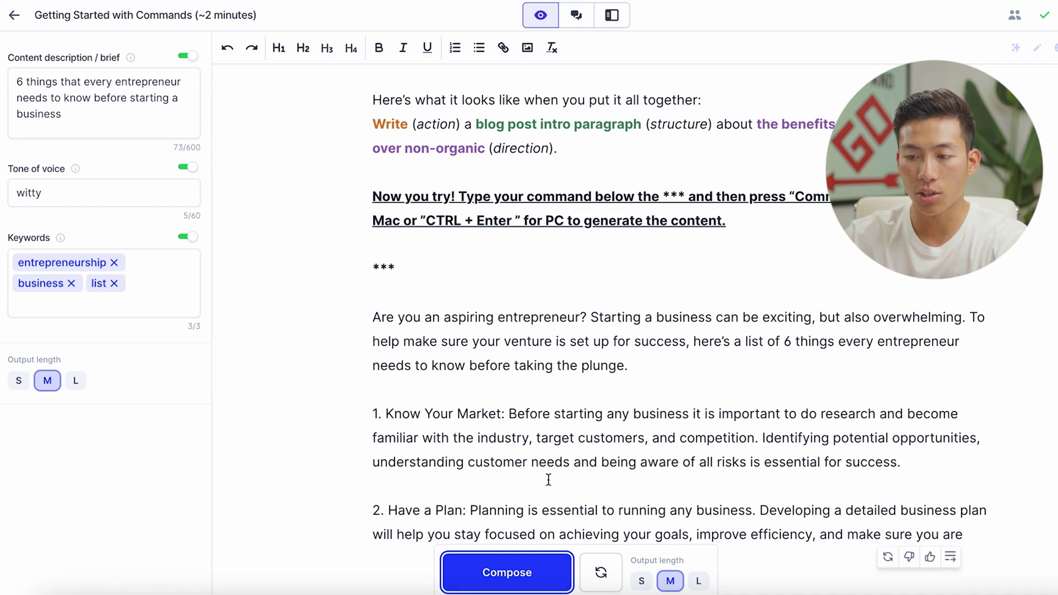
left_click(642, 581)
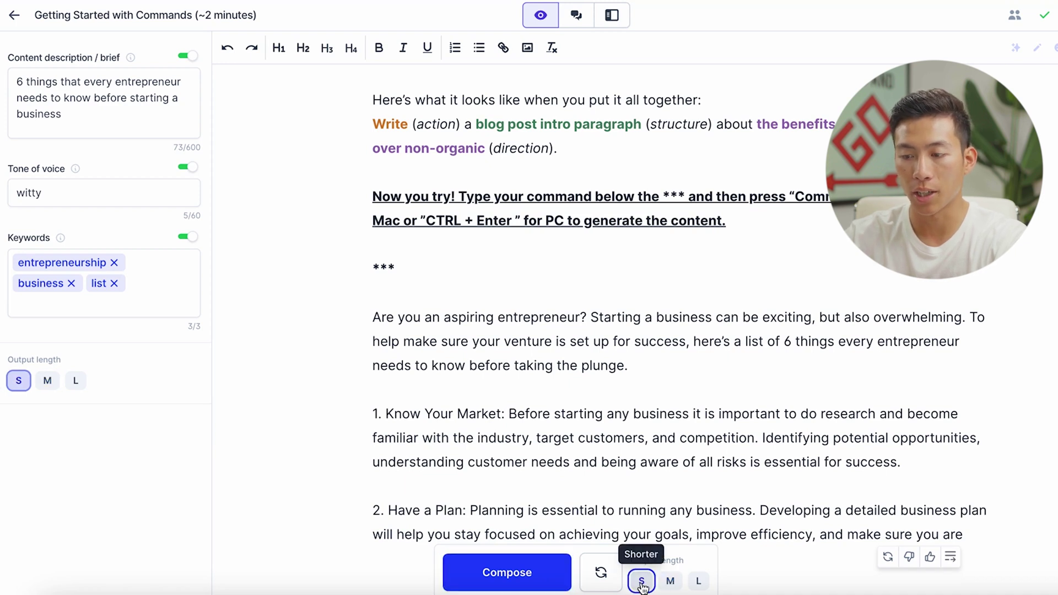
left_click(513, 576)
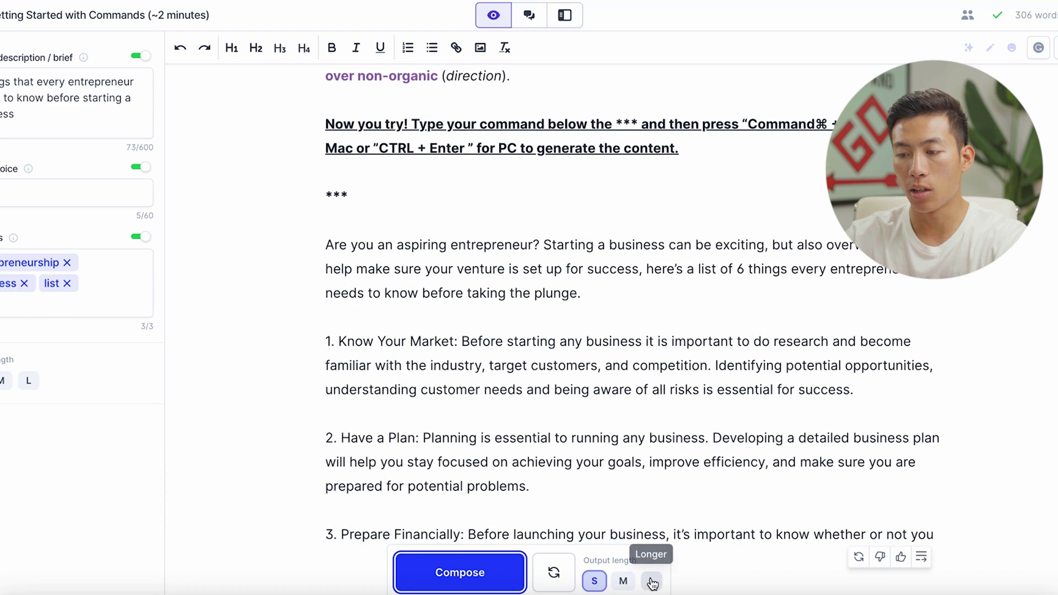
left_click(651, 581)
left_click(492, 577)
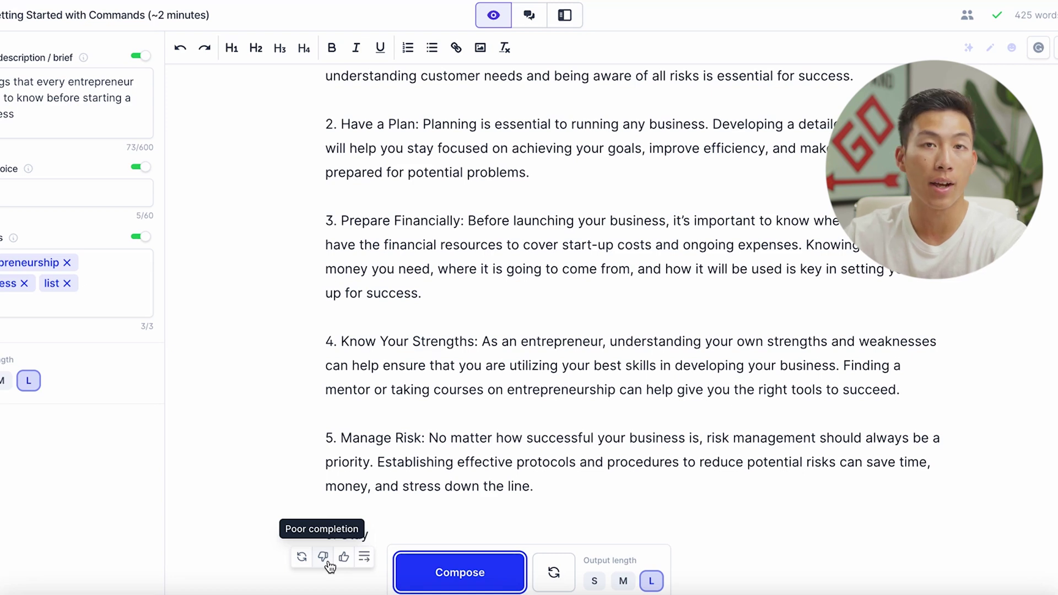
left_click(364, 558)
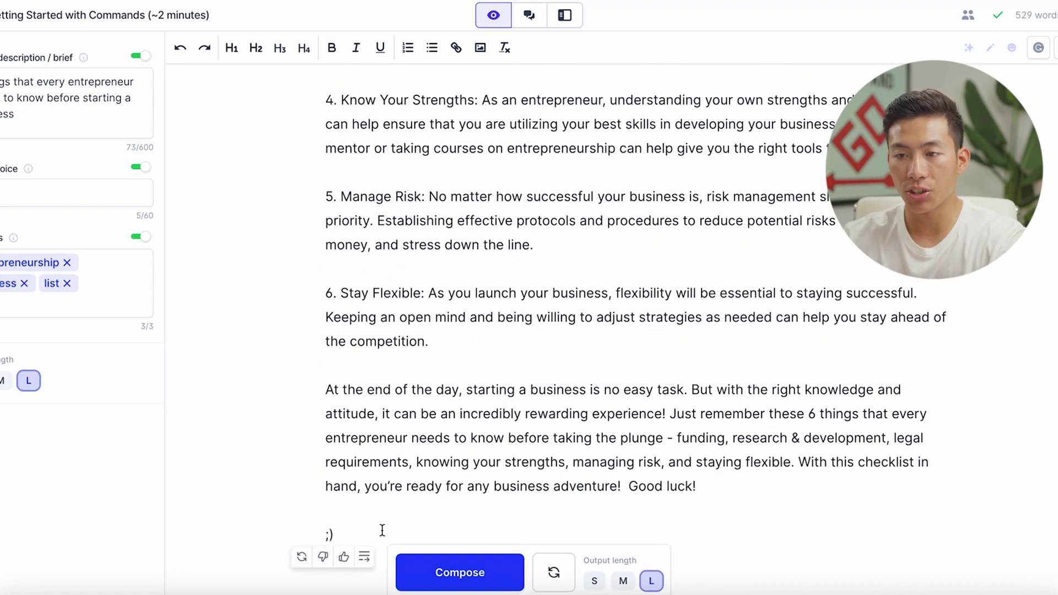
scroll(455, 356, "up", 10)
scroll(454, 357, "down", 2)
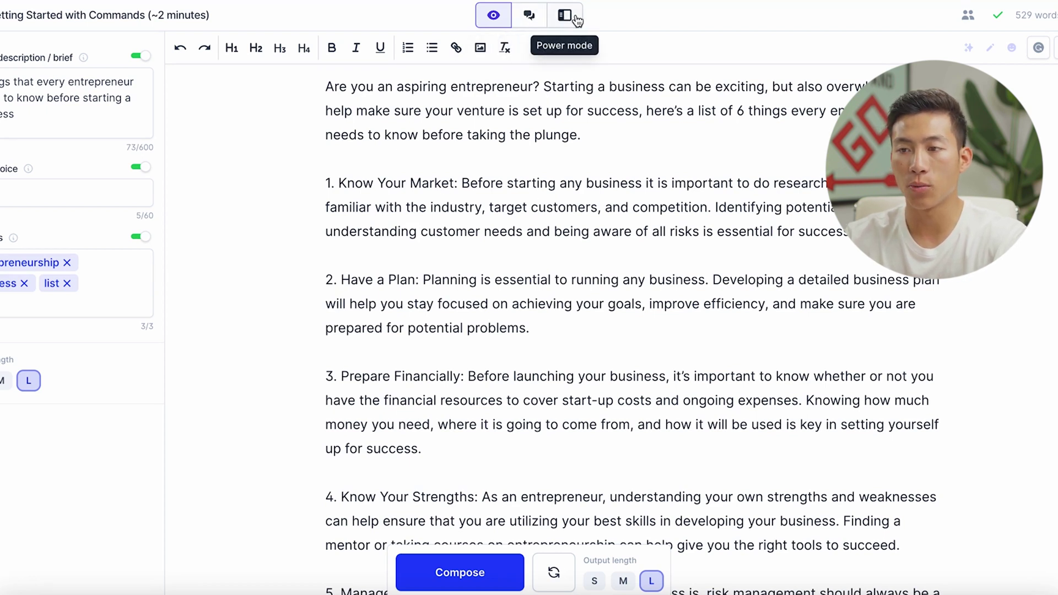
Send Jasper Chat the prompt "write about how an entrepreneur can start their own business with no money in 2023"
left_click(530, 18)
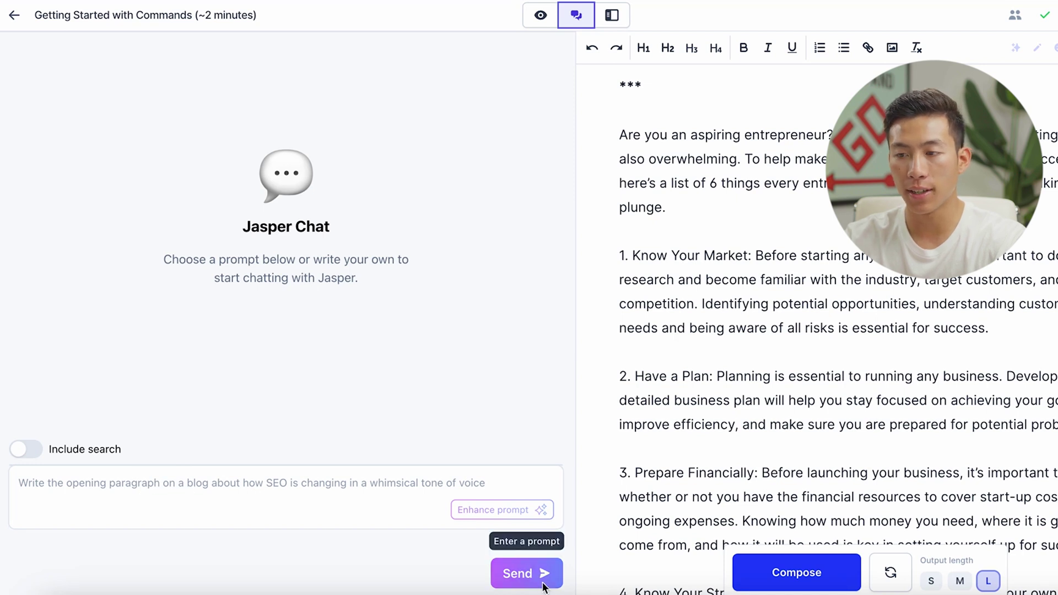
scroll(759, 419, "down", 10)
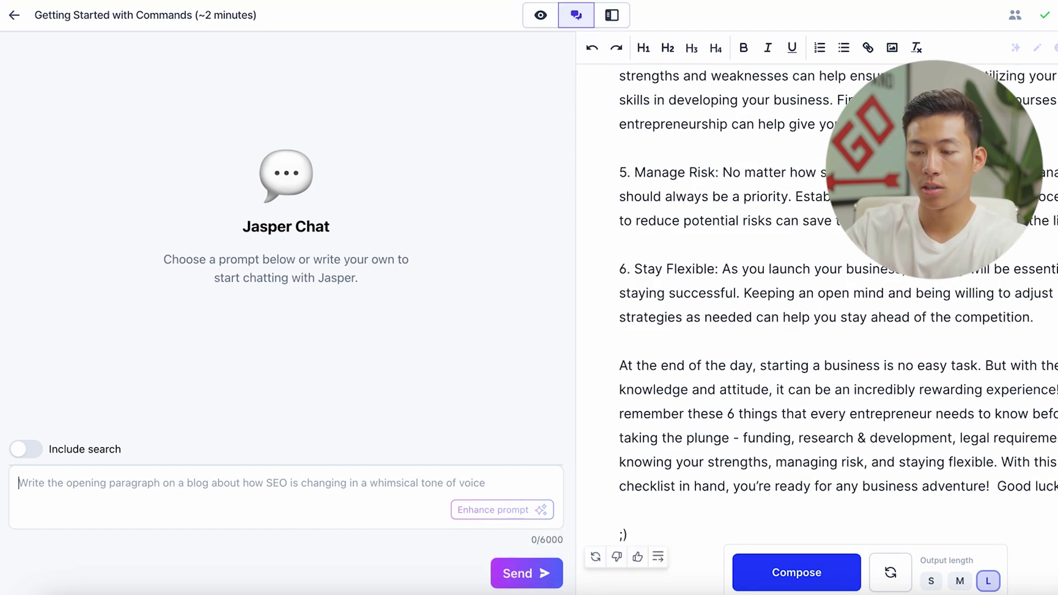
left_click(132, 484)
type("write about how an entrepreneur can start their own business with no money in 2023")
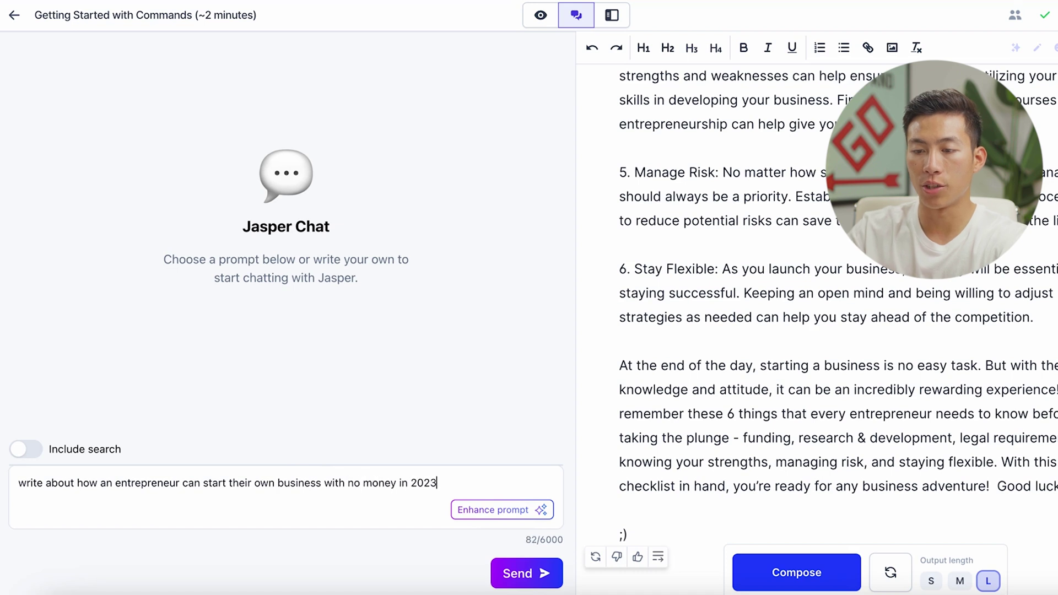
left_click(510, 567)
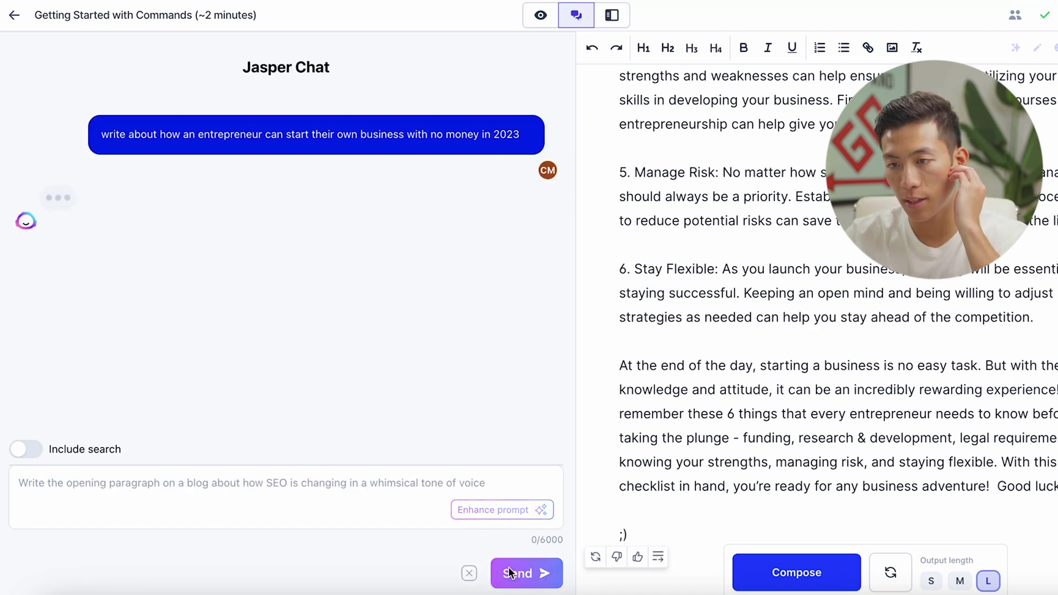
Read through Jasper Chat's reply and insert it at the end of the document
scroll(202, 252, "up", 7)
scroll(201, 252, "up", 6)
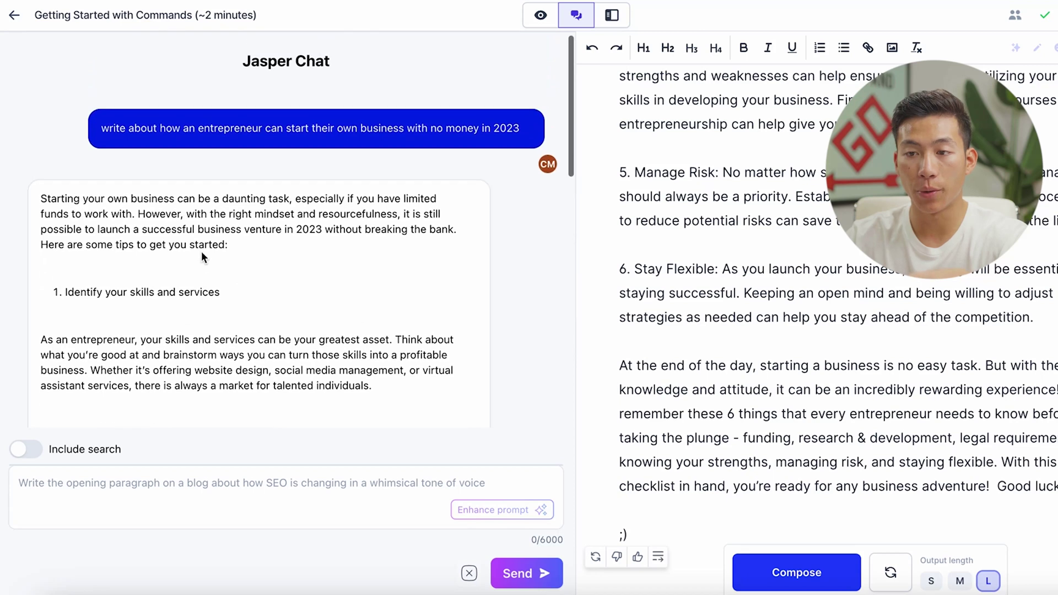
scroll(203, 257, "down", 13)
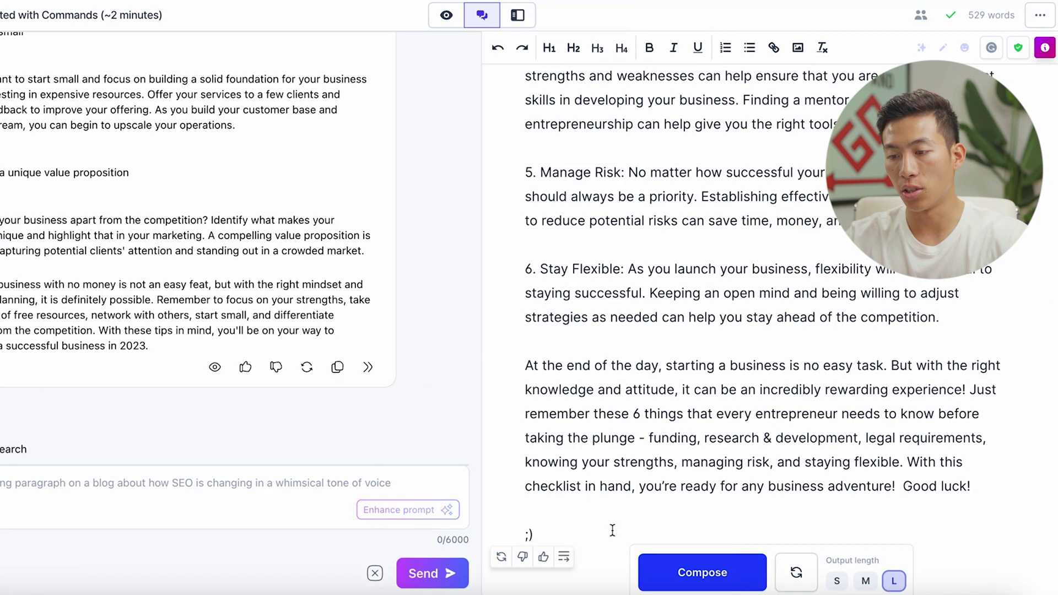
scroll(602, 531, "down", 1)
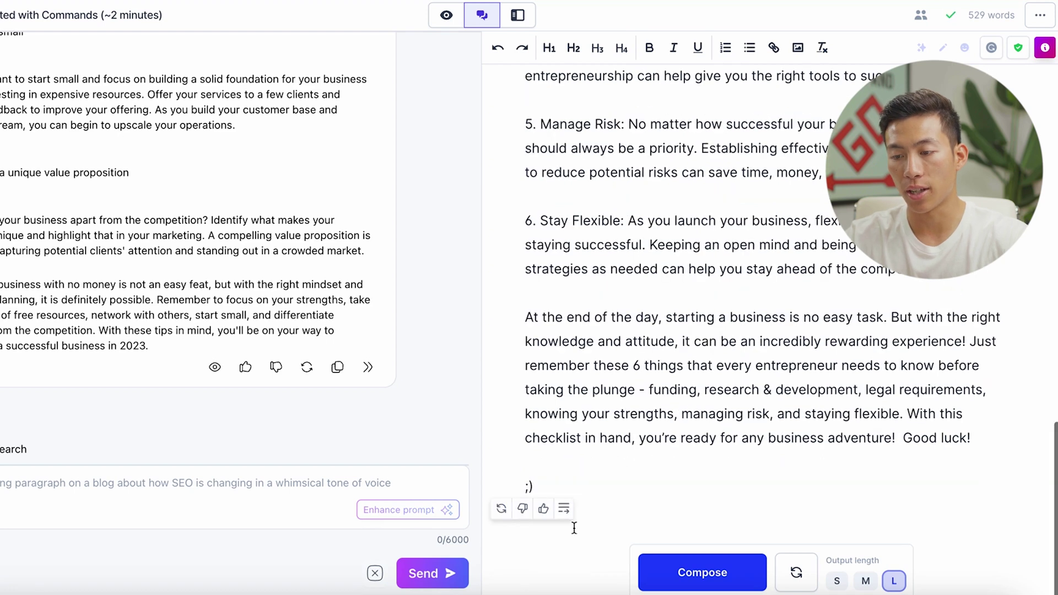
left_click(368, 367)
scroll(598, 281, "down", 8)
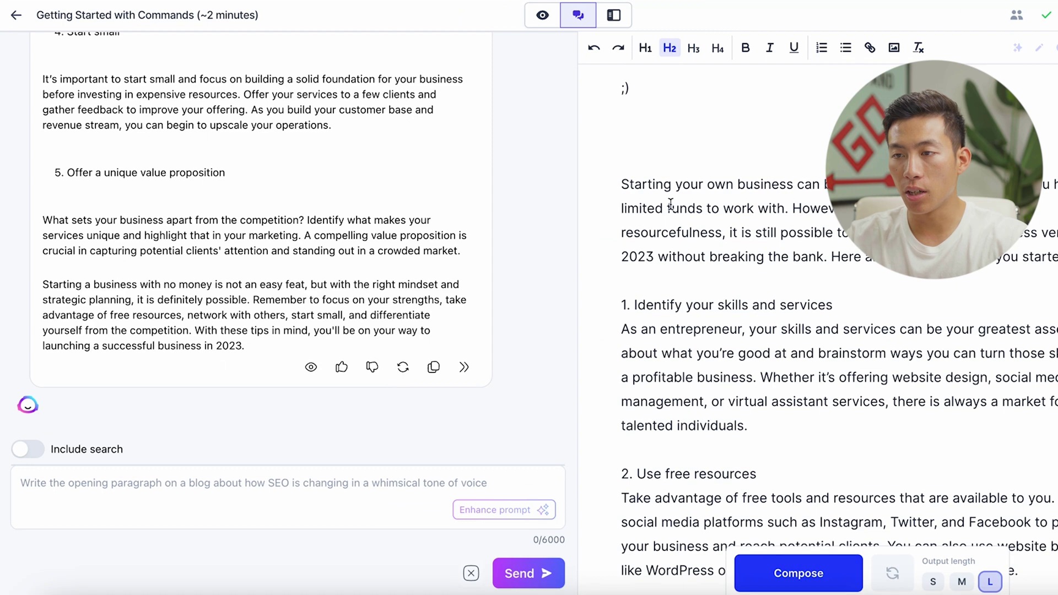
Switch the document to Power mode and browse the available workflows and templates
left_click(613, 16)
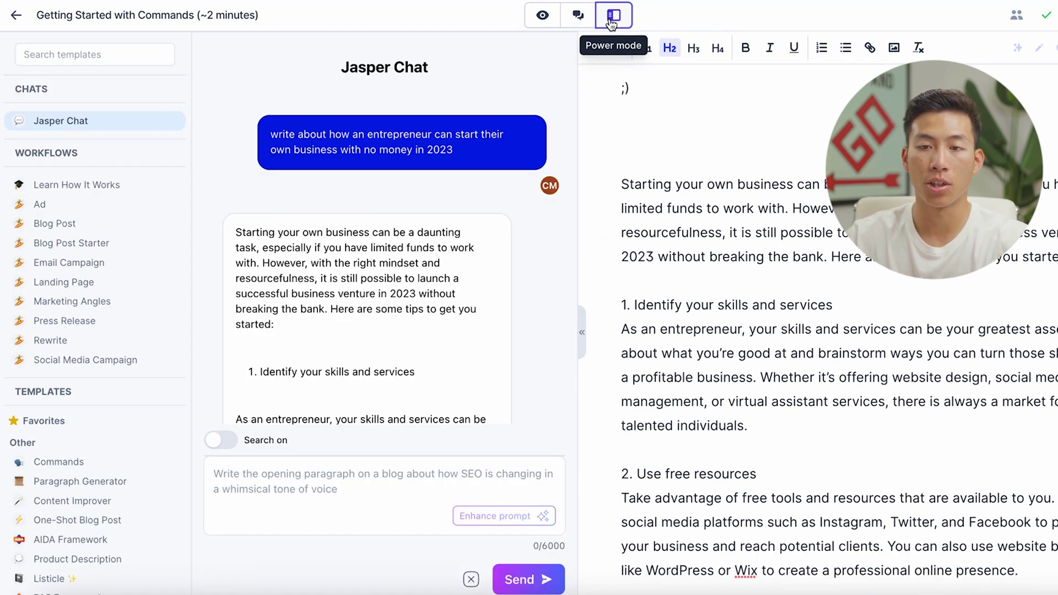
scroll(77, 279, "down", 4)
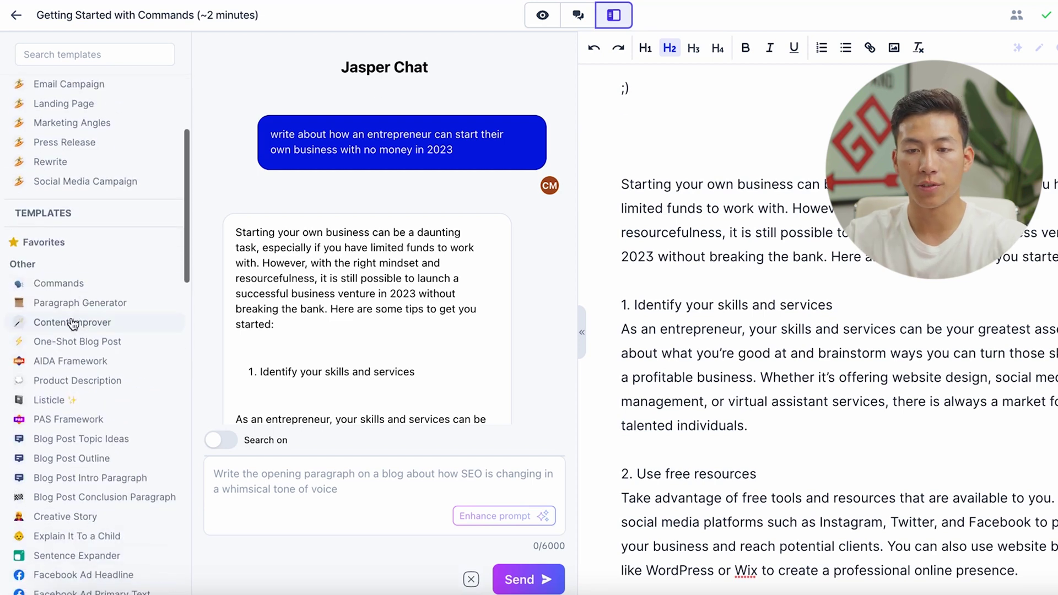
scroll(73, 338, "down", 3)
scroll(66, 355, "up", 5)
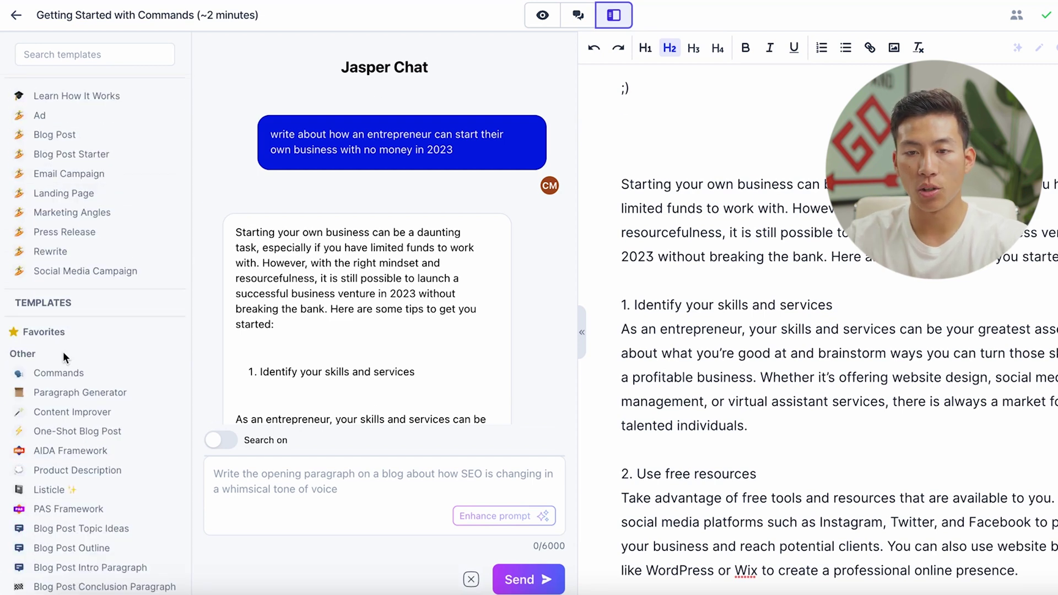
scroll(63, 351, "down", 1)
scroll(64, 355, "up", 2)
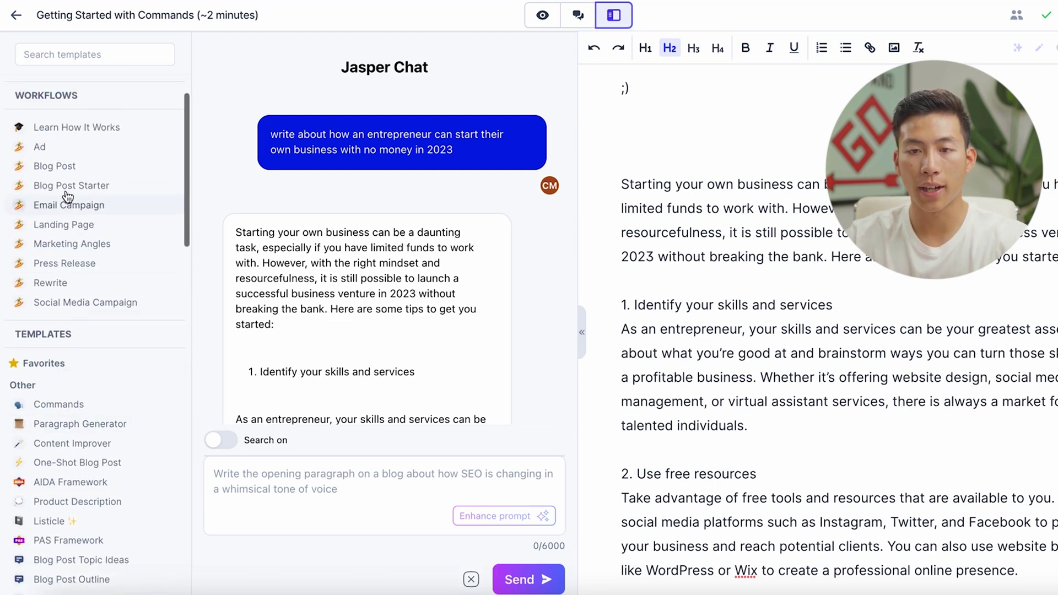
Examine the Blog Post workflow and the Perfect Headline template, and look through the remaining templates
left_click(71, 168)
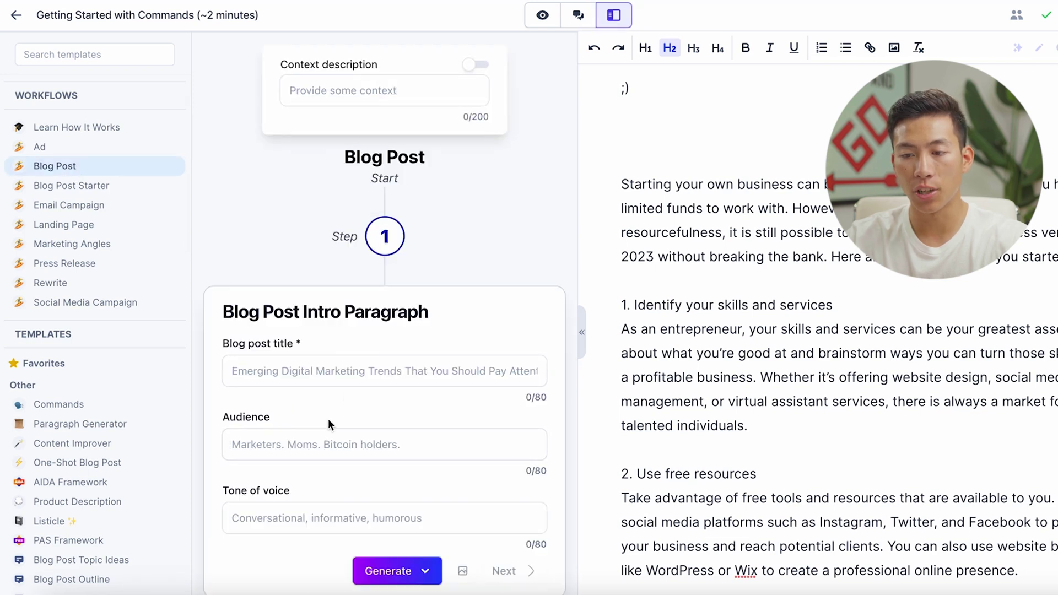
scroll(328, 418, "down", 10)
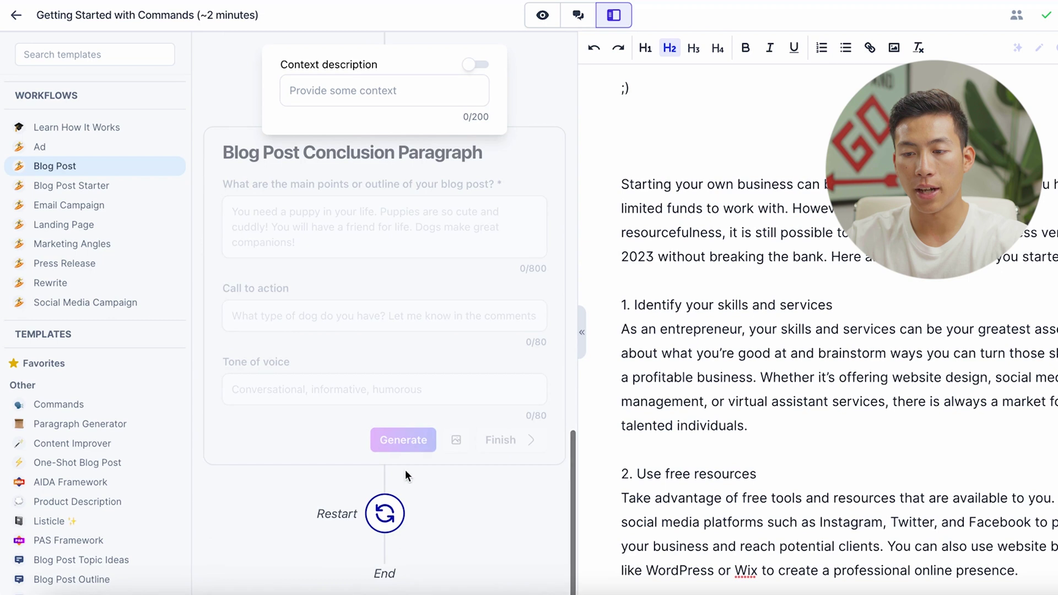
scroll(106, 277, "down", 10)
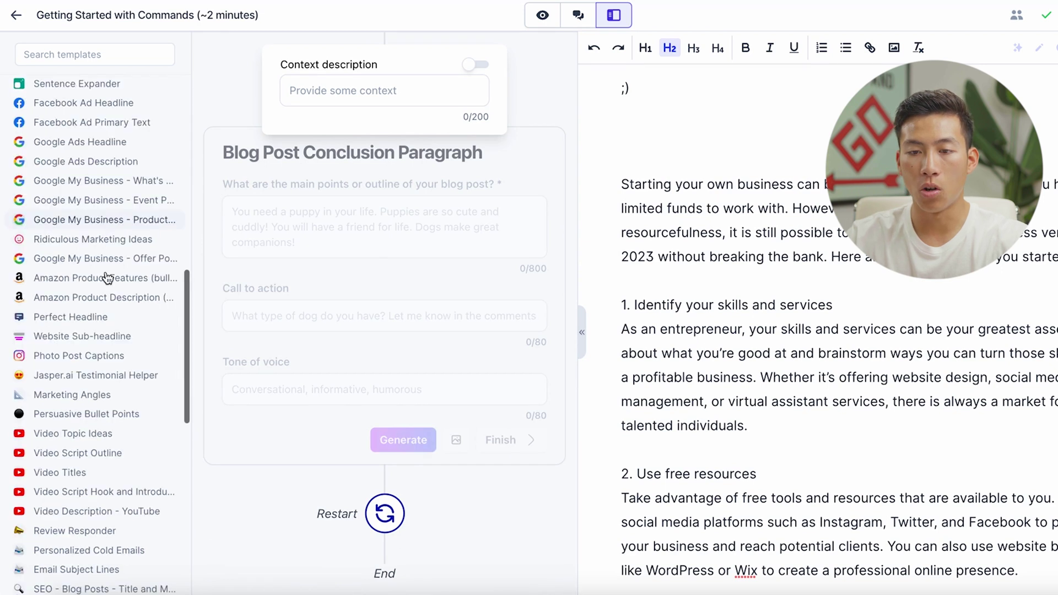
left_click(97, 320)
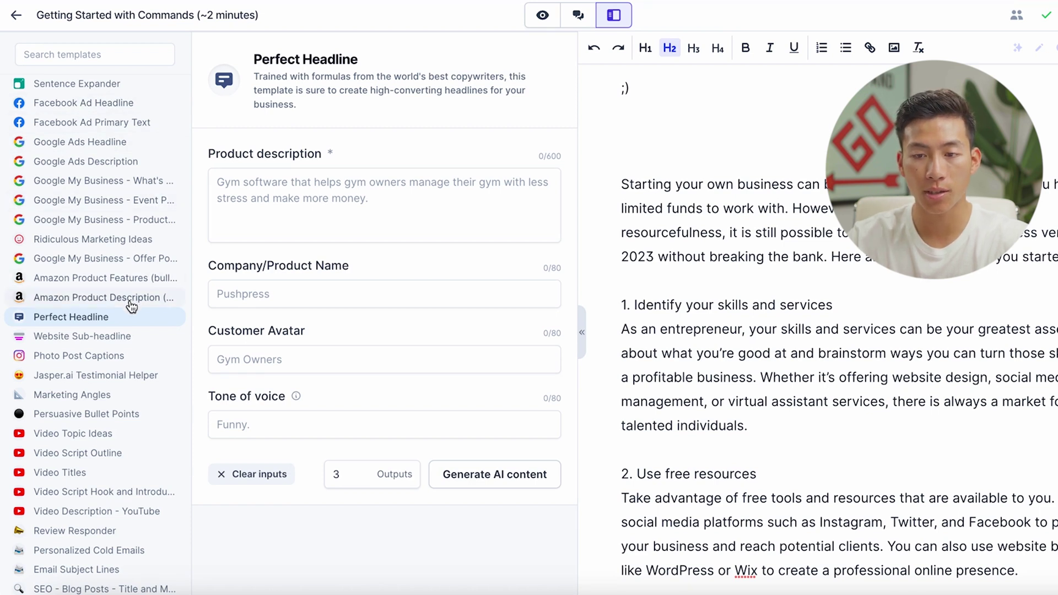
scroll(127, 303, "down", 2)
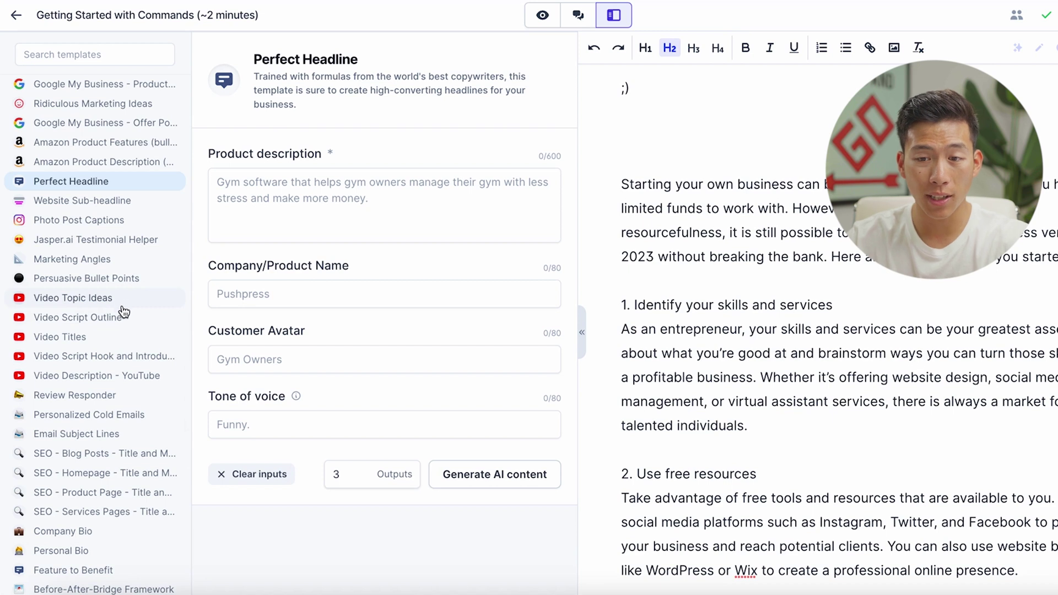
scroll(128, 326, "down", 7)
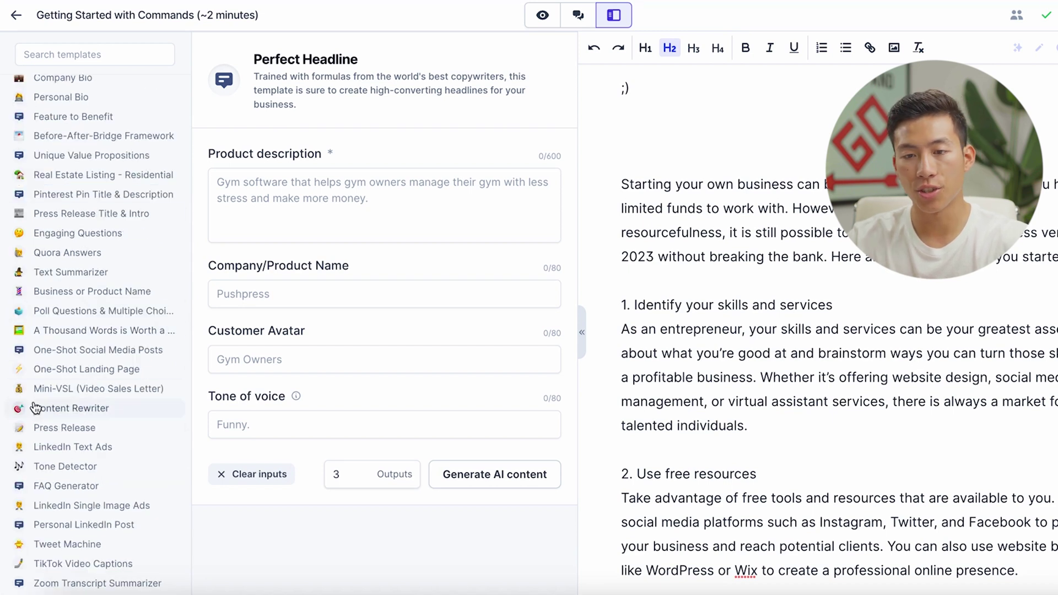
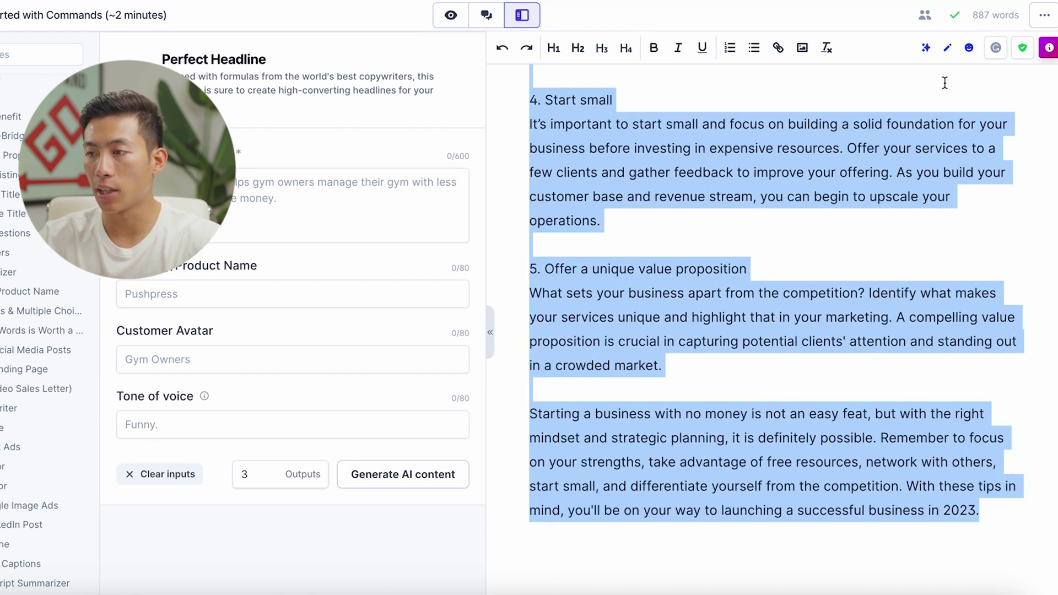
Generate alternative rephrasings of only the inserted text's intro paragraph, from "Starting your own business" to "tips to get you started:"
left_click(926, 47)
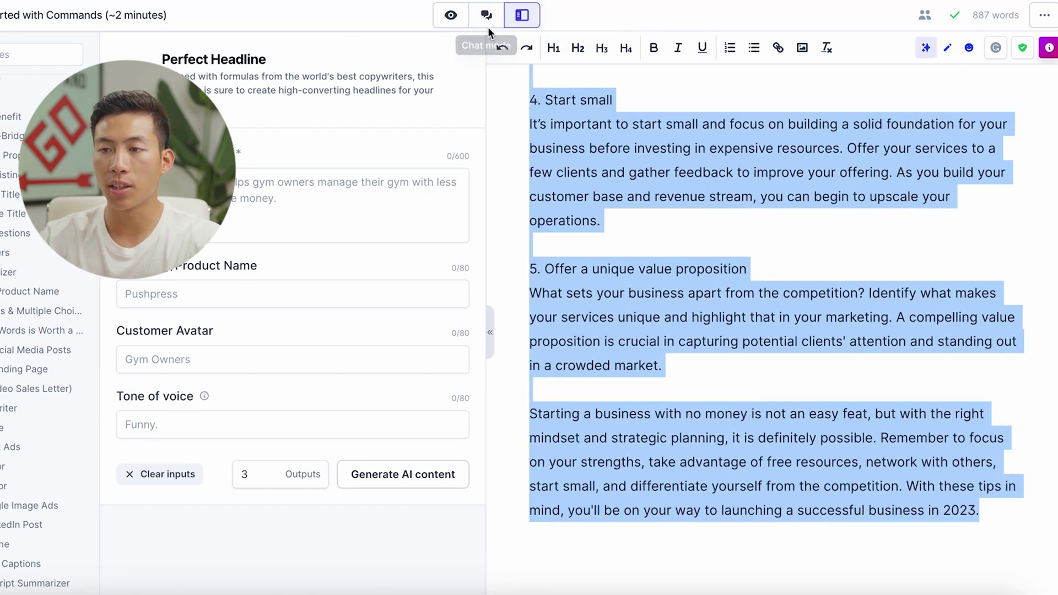
scroll(688, 217, "up", 10)
scroll(687, 218, "up", 1)
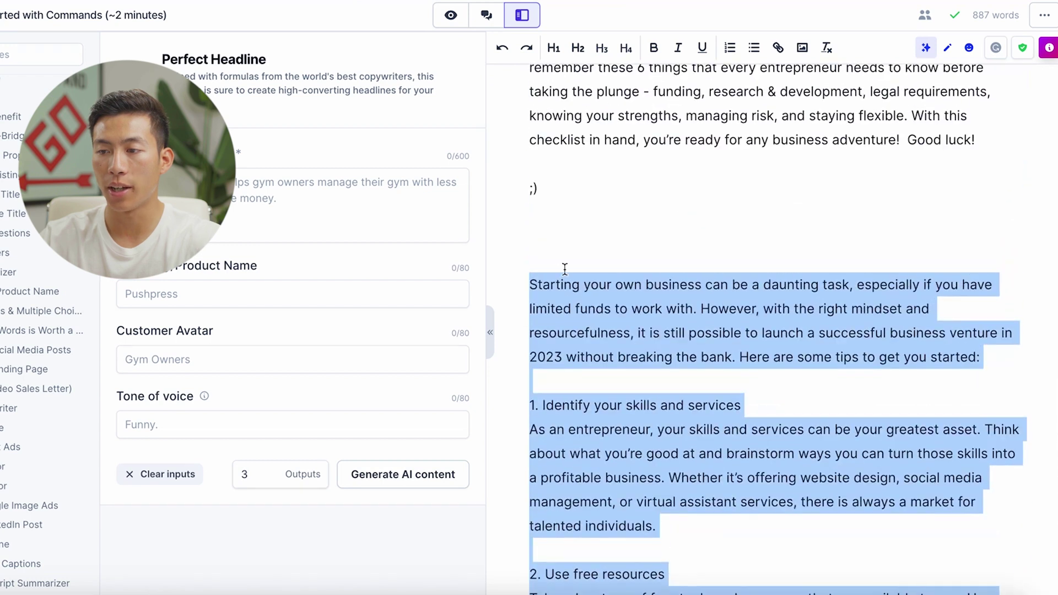
left_click(531, 283)
left_click_drag(528, 286, 981, 361)
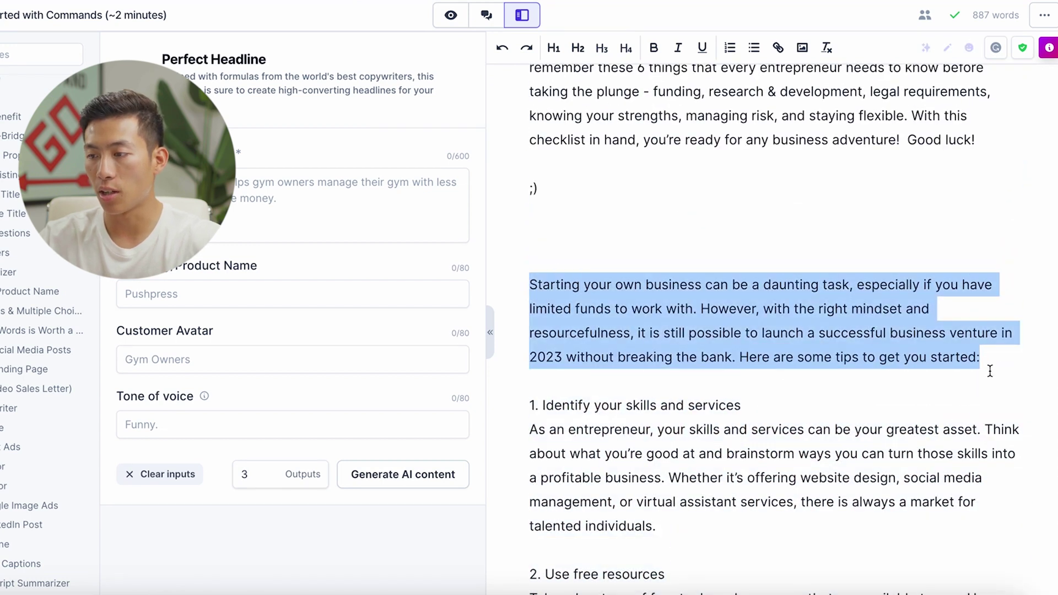
left_click(930, 49)
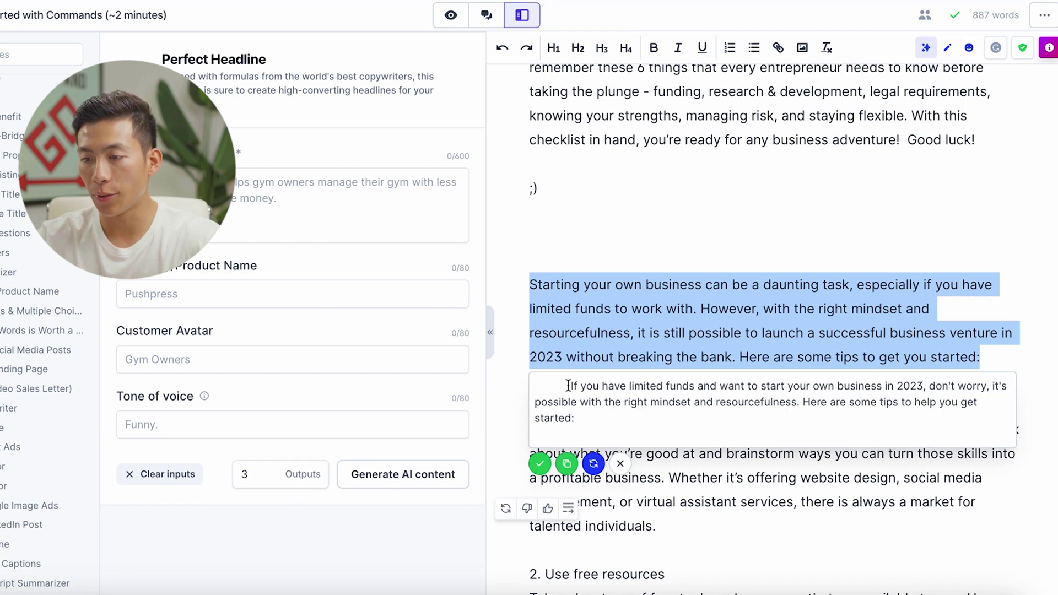
left_click_drag(569, 385, 601, 420)
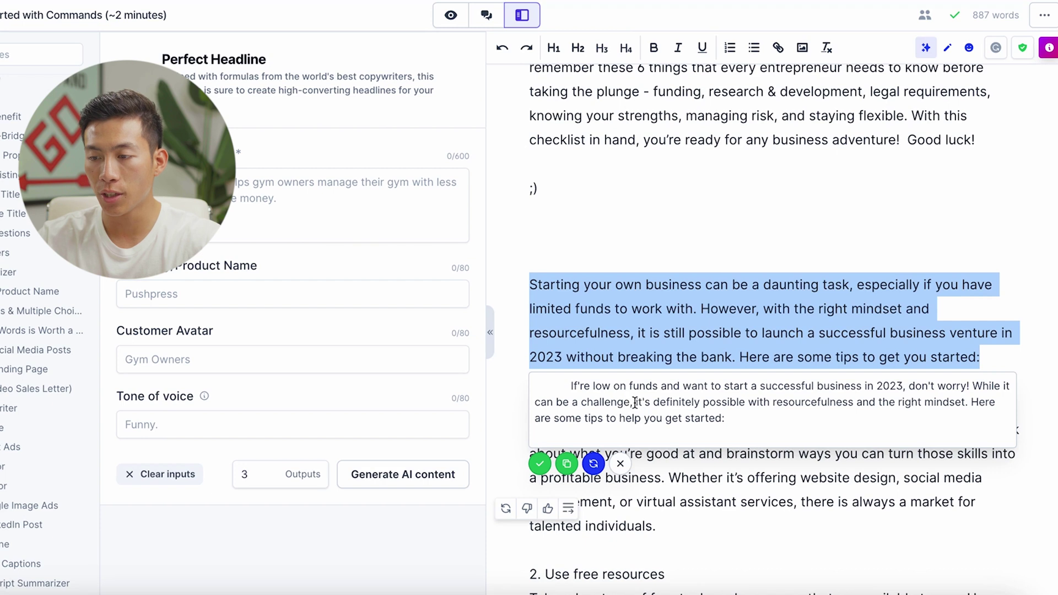
left_click(594, 466)
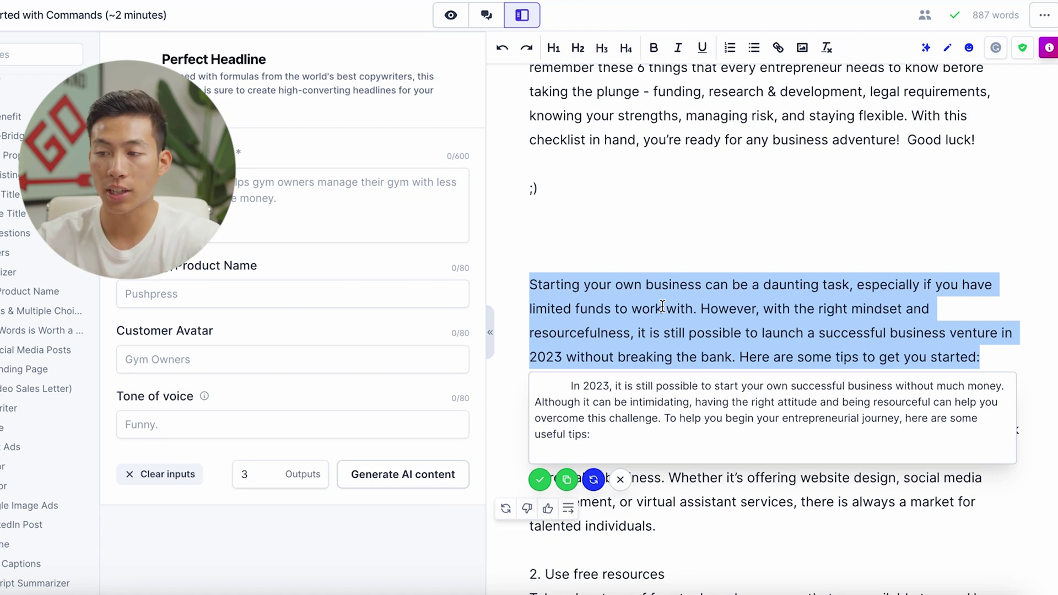
Run a spelling and grammar correction on the selected intro paragraph and accept it, and generate a simpler-worded version
left_click(947, 50)
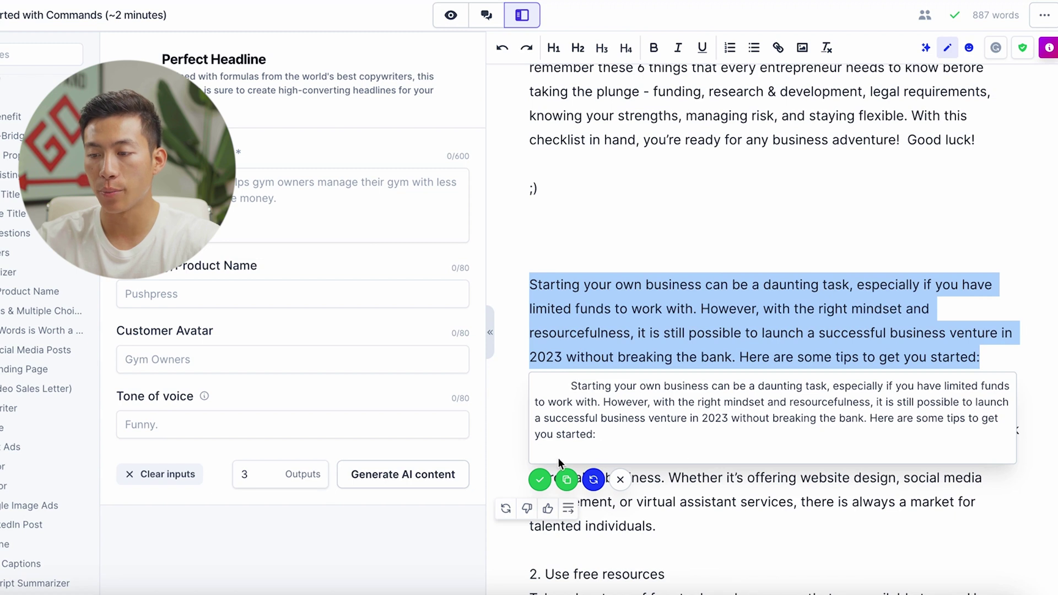
left_click(541, 481)
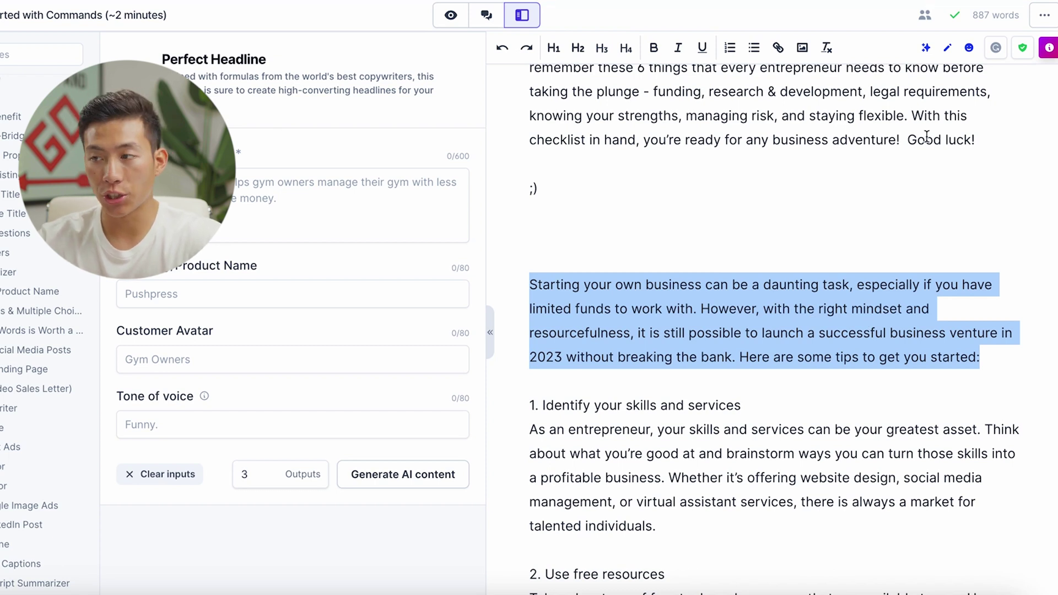
left_click(970, 53)
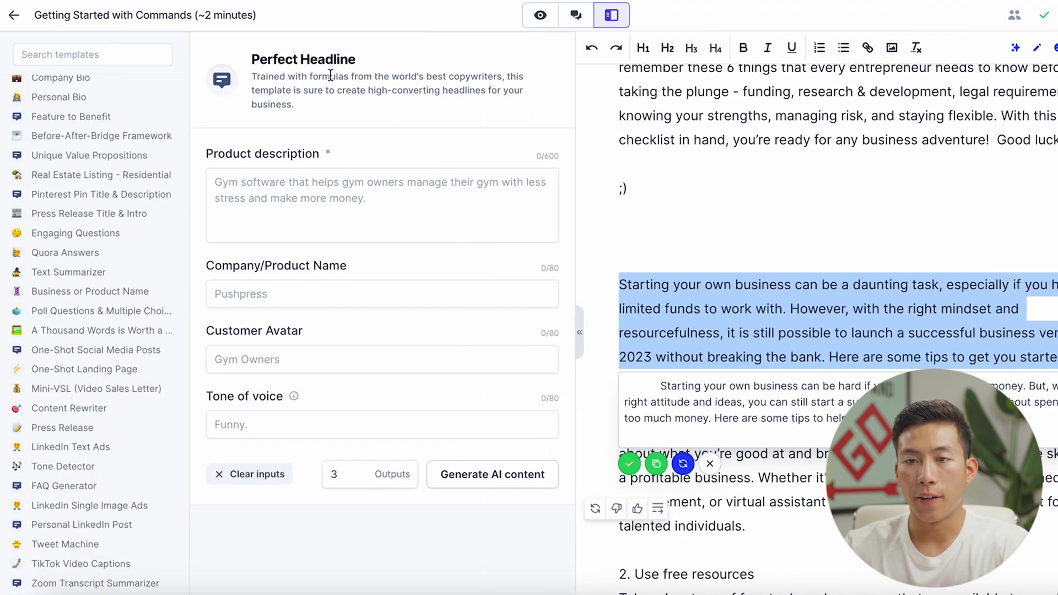
Return to the documents list, select the "Getting Started with Commands (~2 minutes)" document, and check the project choices, keeping Personal
left_click(16, 20)
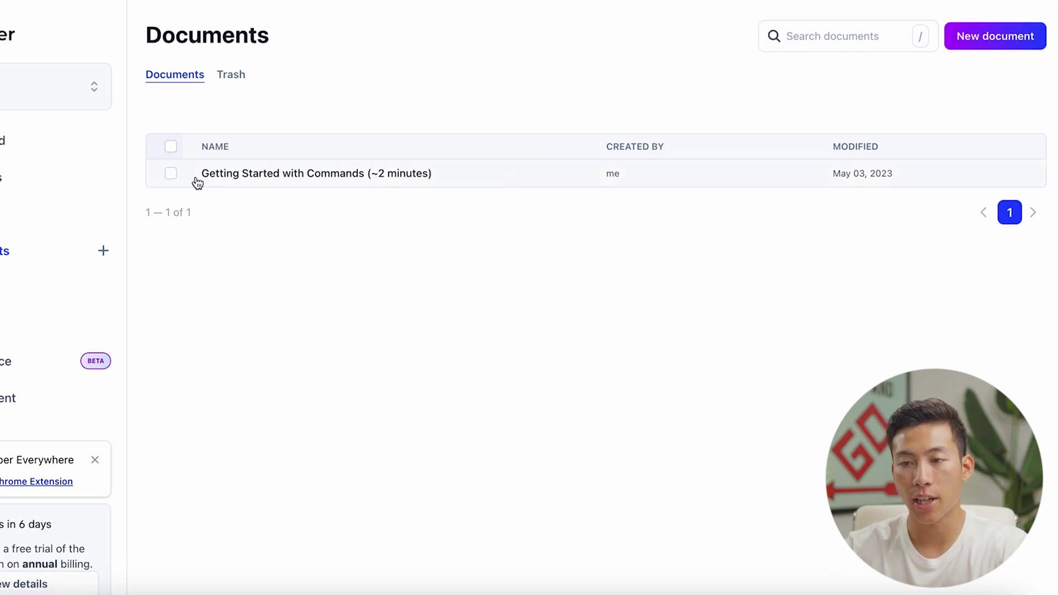
left_click(172, 171)
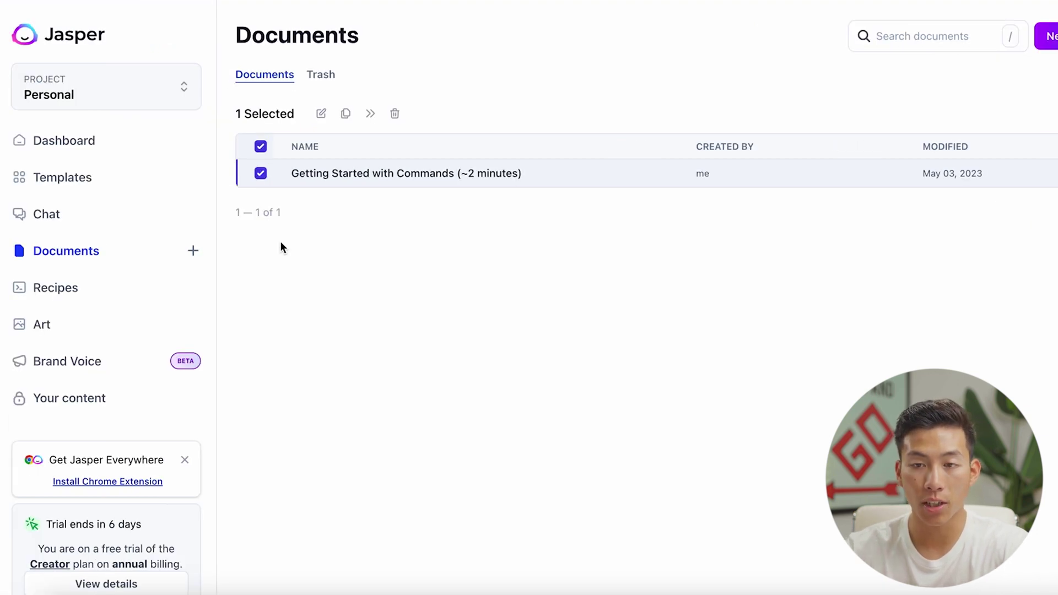
left_click(91, 99)
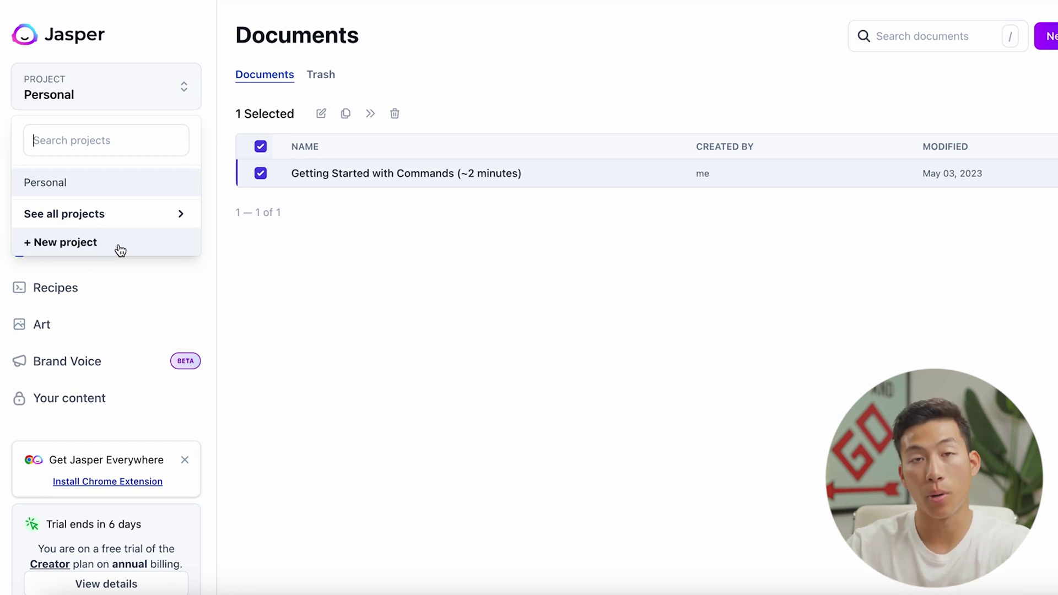
left_click(86, 190)
Browse the full template library across all categories and open the chat section
left_click(85, 190)
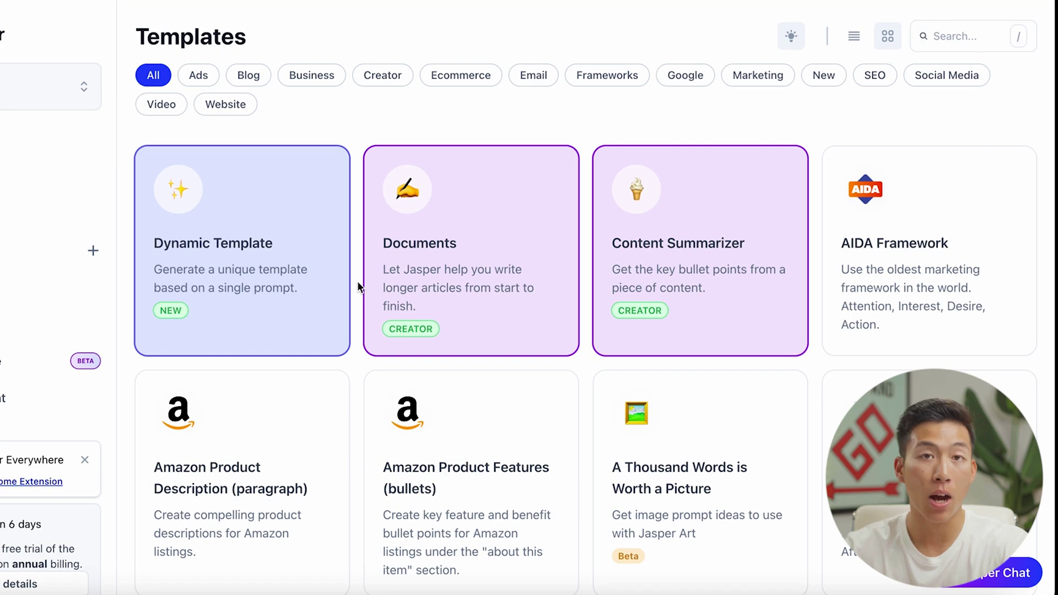
scroll(357, 281, "down", 15)
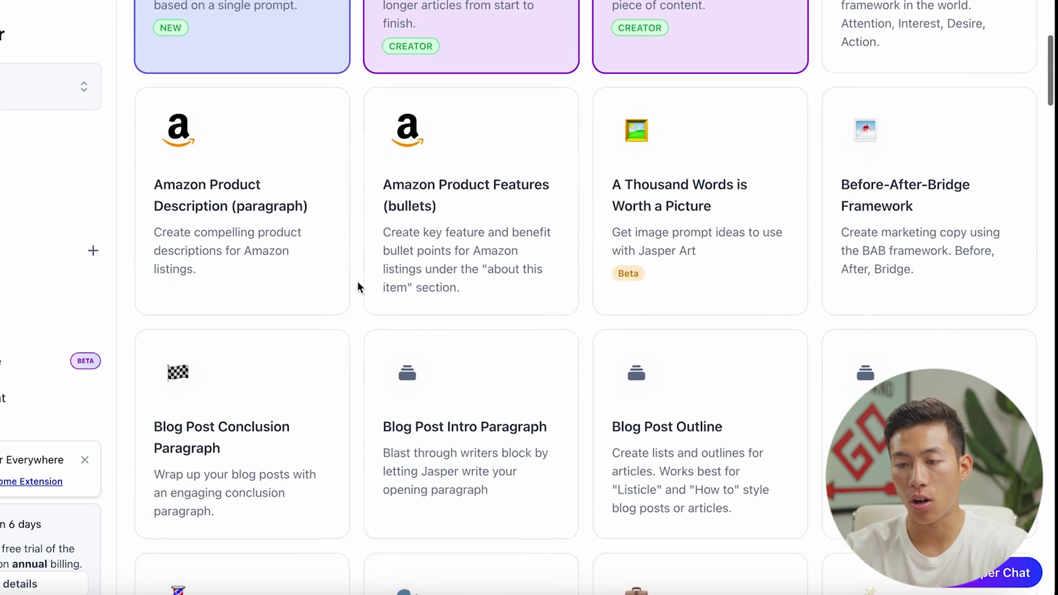
scroll(357, 287, "down", 8)
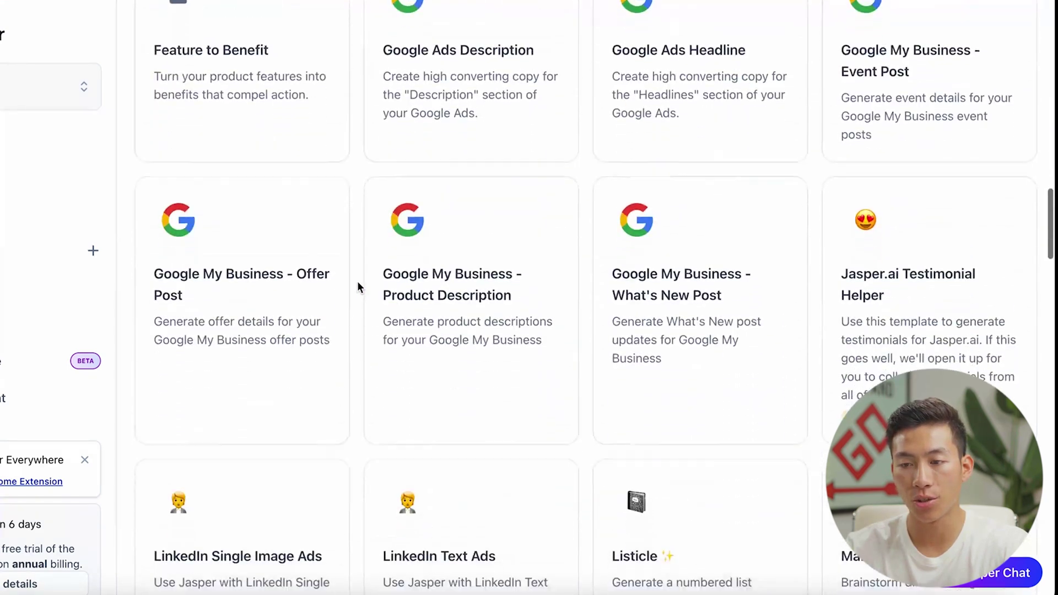
left_click(71, 229)
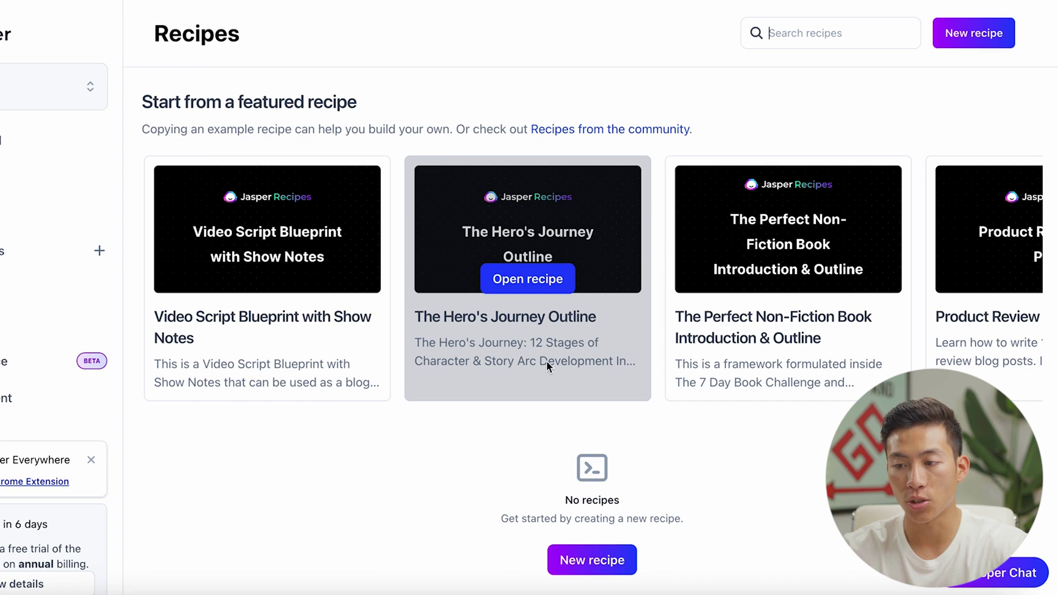
Open the featured recipe "The Hero's Journey Outline" and read through its description and recipe content
left_click(534, 284)
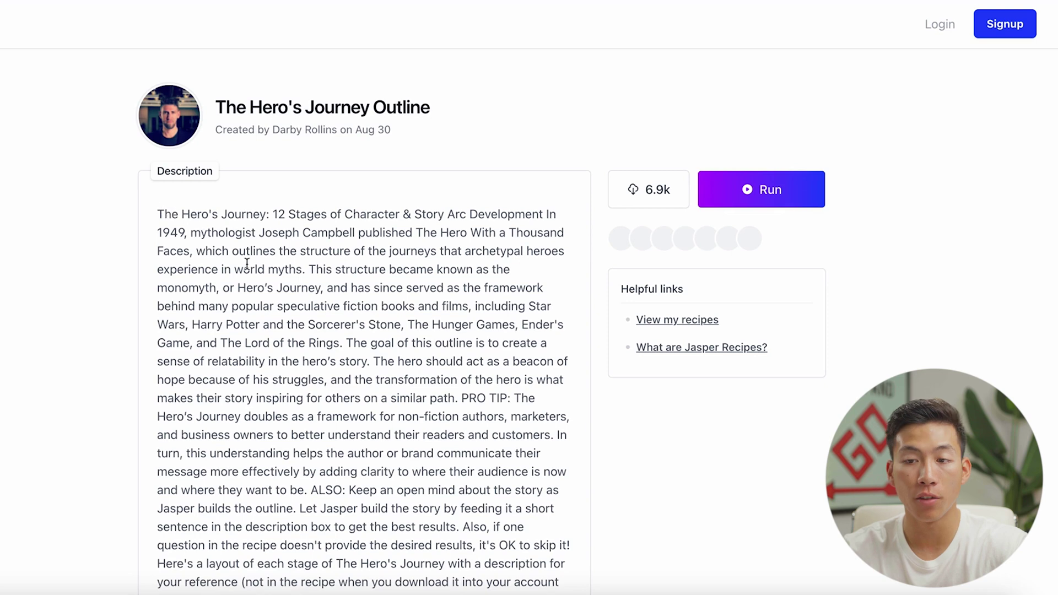
scroll(247, 263, "down", 20)
scroll(297, 308, "down", 10)
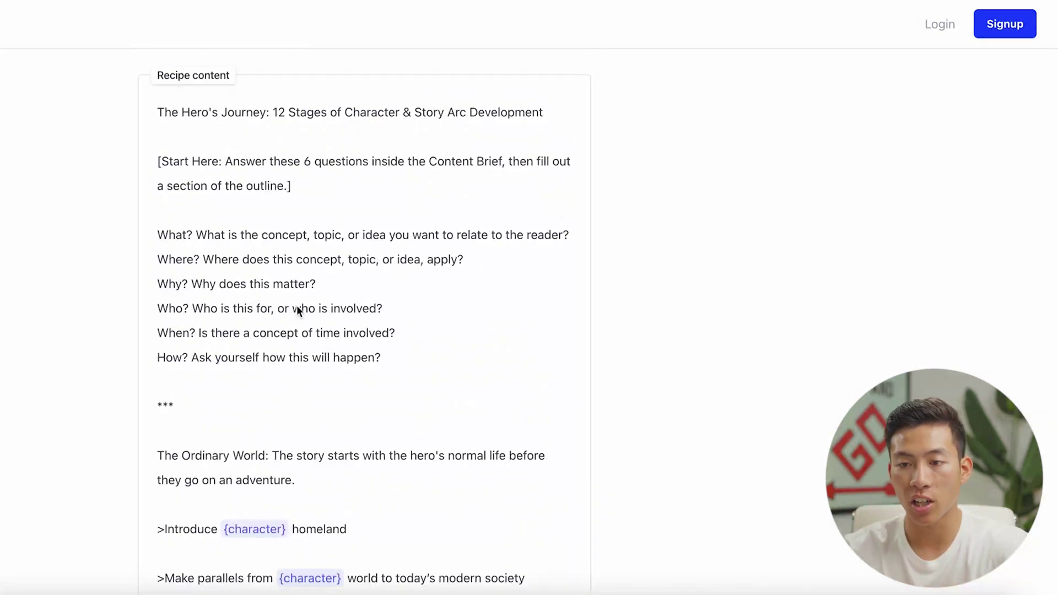
scroll(296, 307, "down", 20)
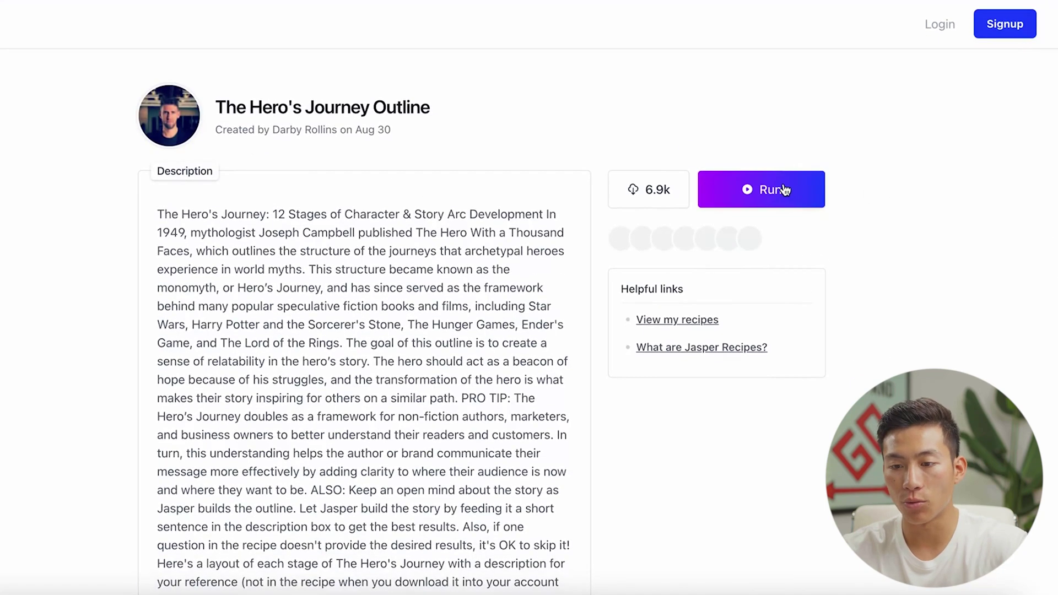
Run the Hero's Journey Outline recipe and look through the document it creates
left_click(783, 186)
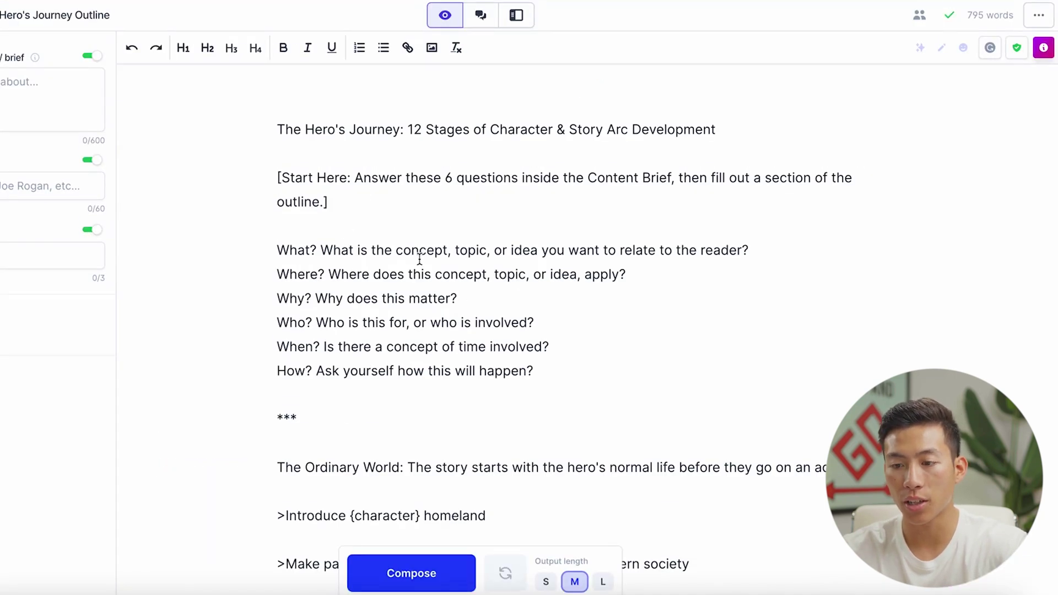
scroll(420, 257, "down", 15)
scroll(419, 258, "up", 15)
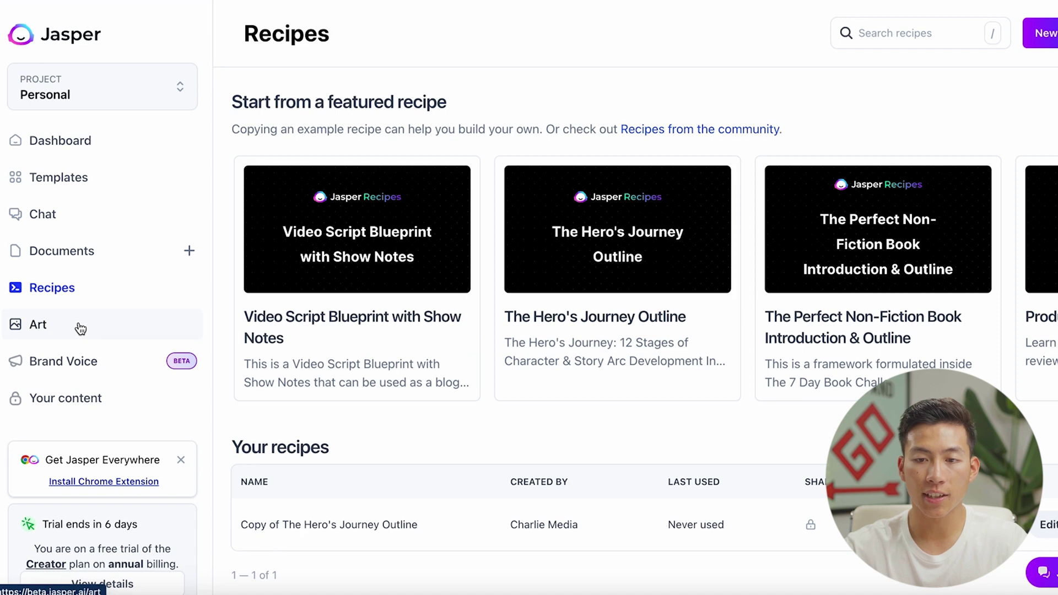
Open the Art generator and examine its free-form options, from the description and image upload to mood, medium, style, keywords and language
left_click(81, 329)
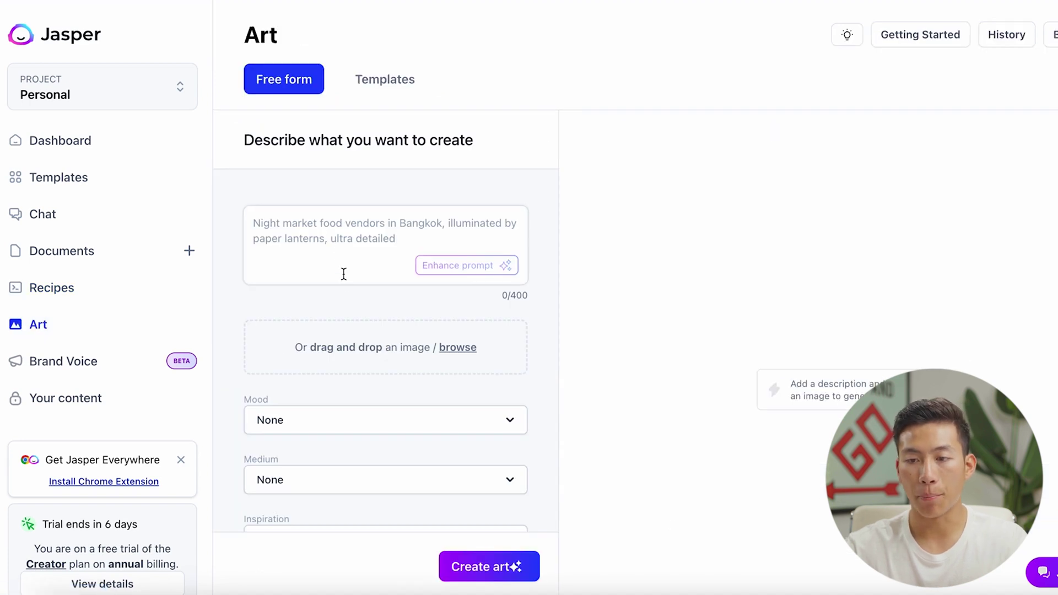
scroll(342, 274, "down", 2)
scroll(367, 299, "down", 2)
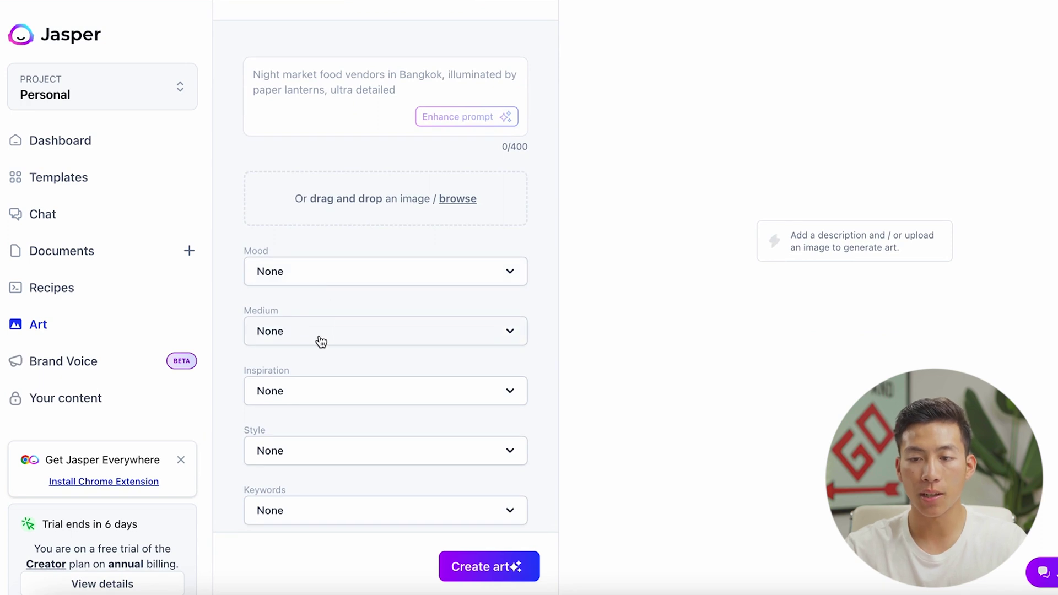
scroll(320, 345, "down", 1)
scroll(330, 419, "down", 1)
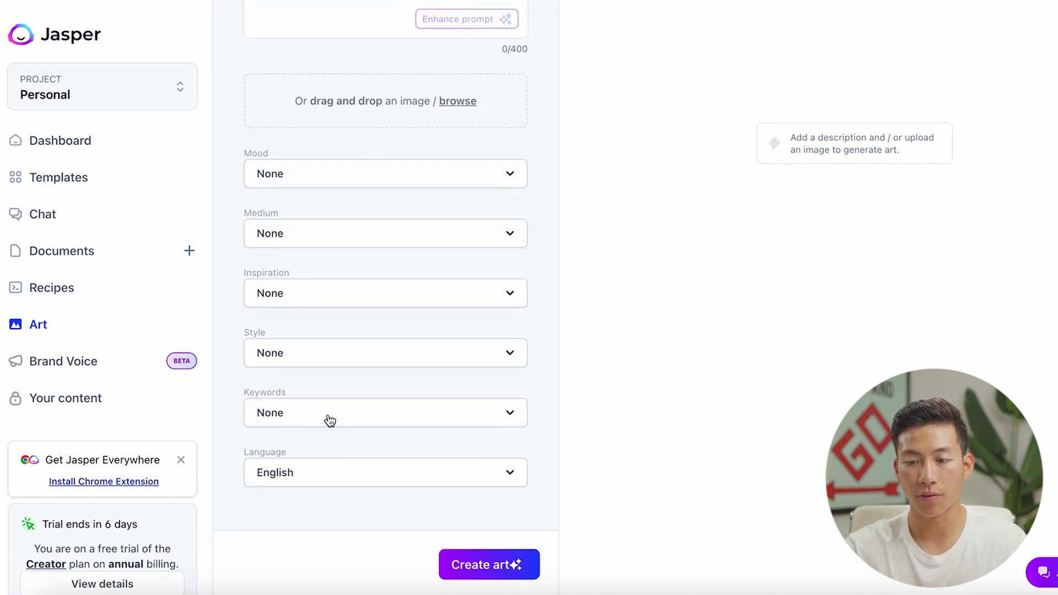
scroll(644, 372, "up", 5)
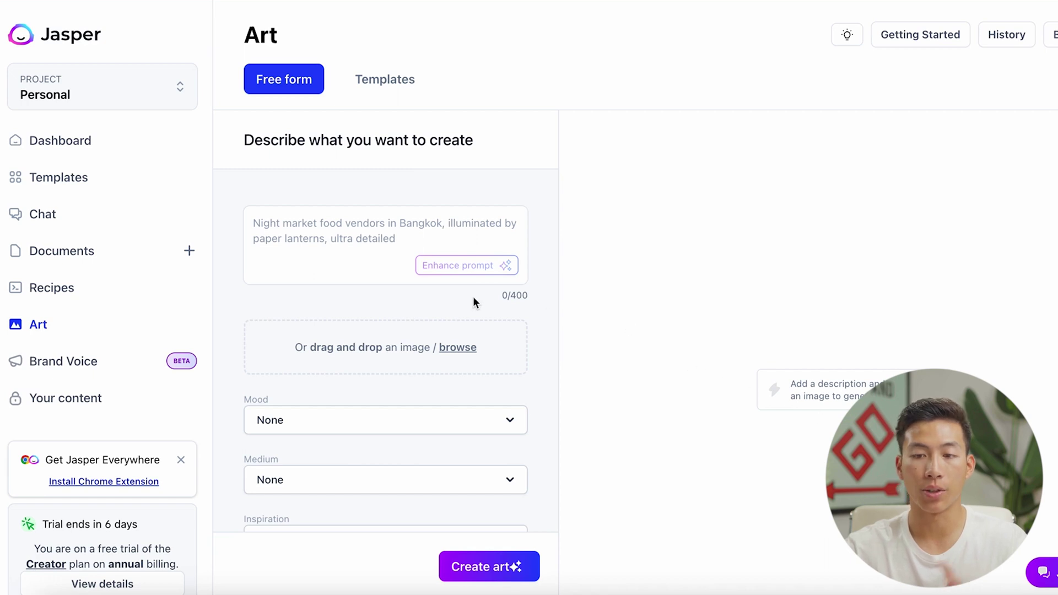
Describe the art on separate lines as "youtube thumbnail", "educational video", "entrepreneurship" and "business", and generate an enhanced prompt from it
left_click(378, 239)
type("youtube thumbnail")
key("Return")
type("educational video")
key("Return")
type("entrepreneurship")
key("Return")
type("busine")
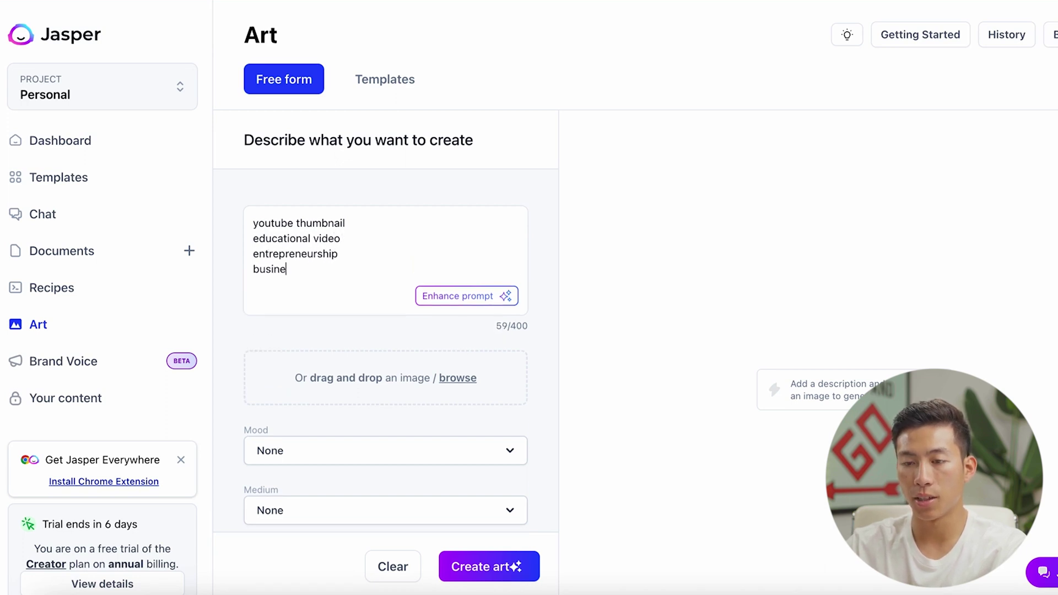
type("ss")
left_click(471, 301)
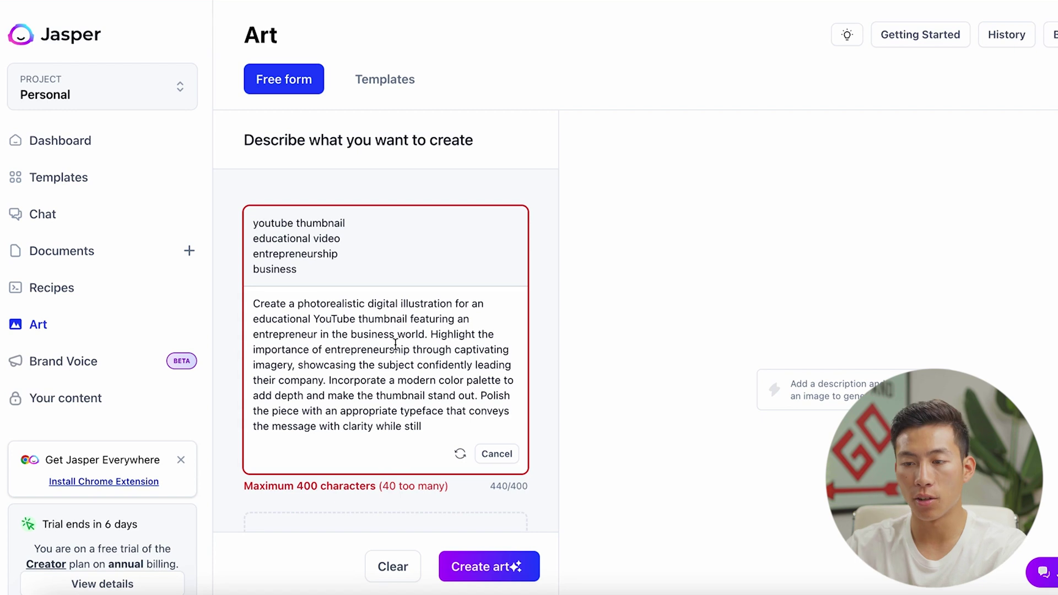
Copy the enhanced prompt text, cancel the suggestion, and replace the original art description with the copied text
left_click_drag(430, 430, 254, 303)
key("ctrl+c")
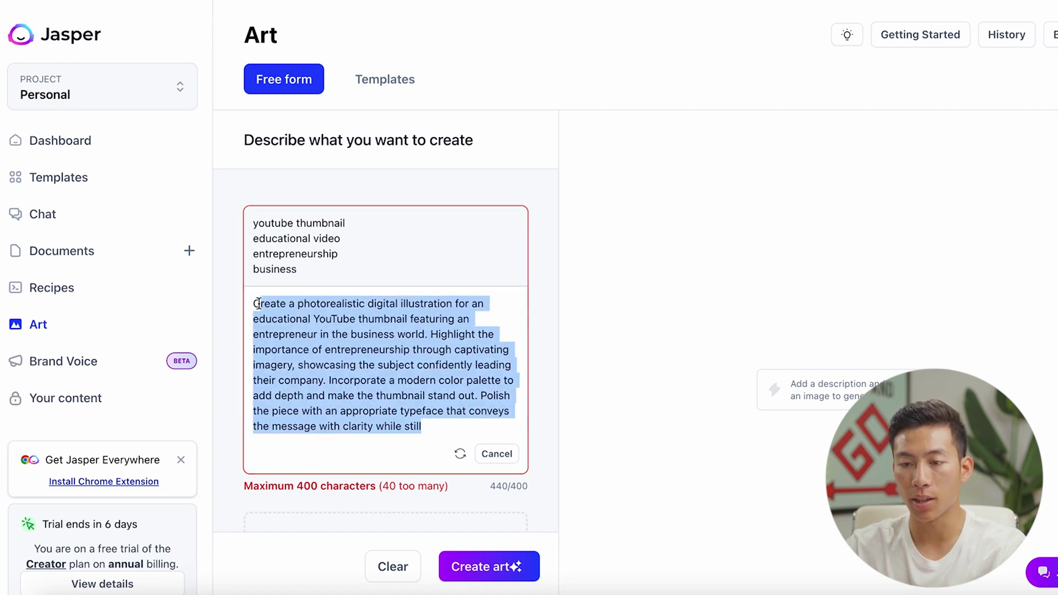
left_click(314, 502)
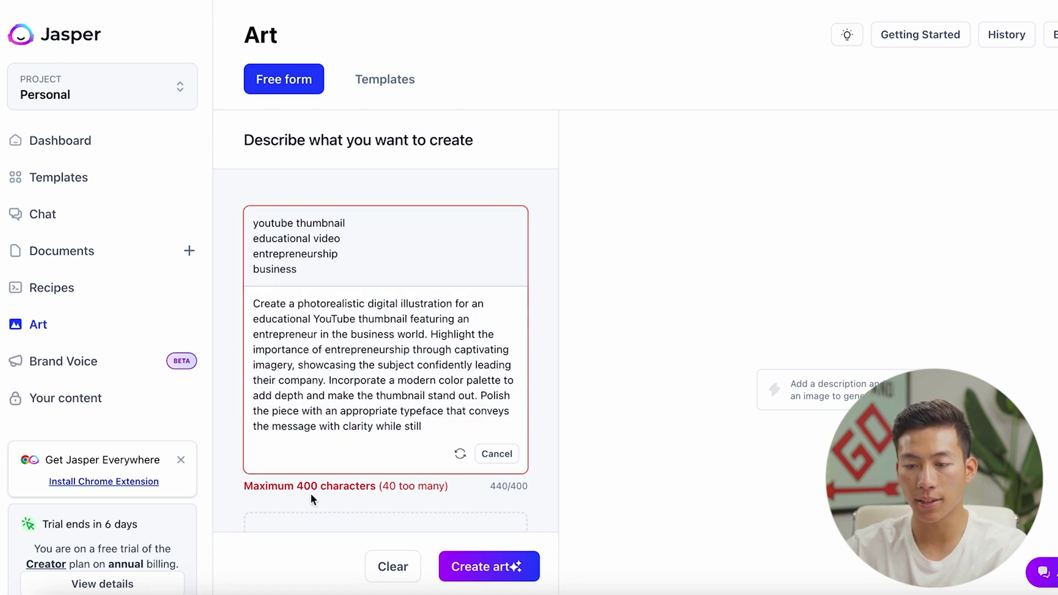
left_click(497, 454)
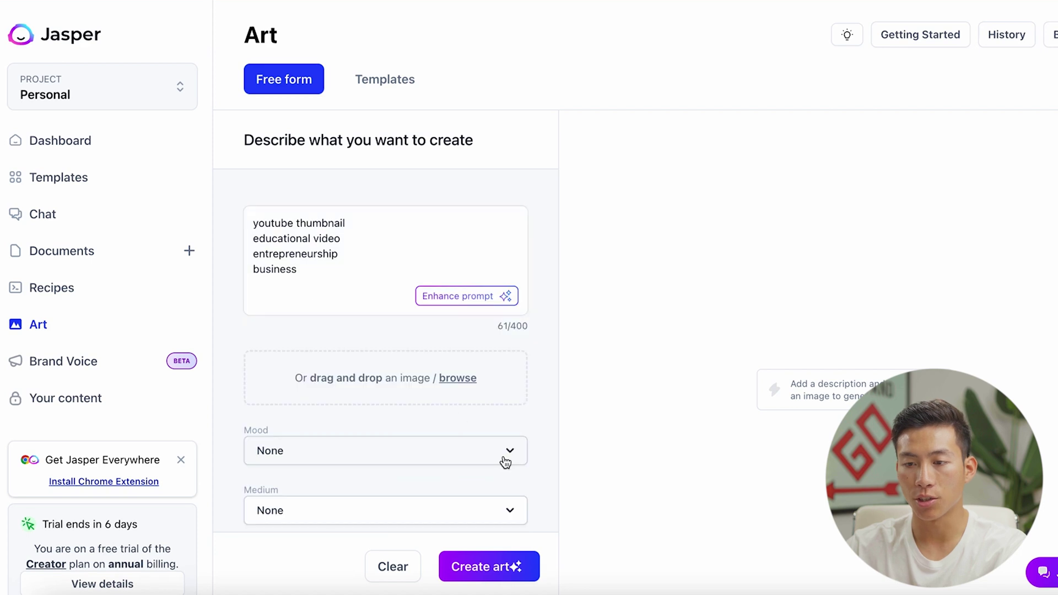
key("ctrl+a")
key("ctrl+v")
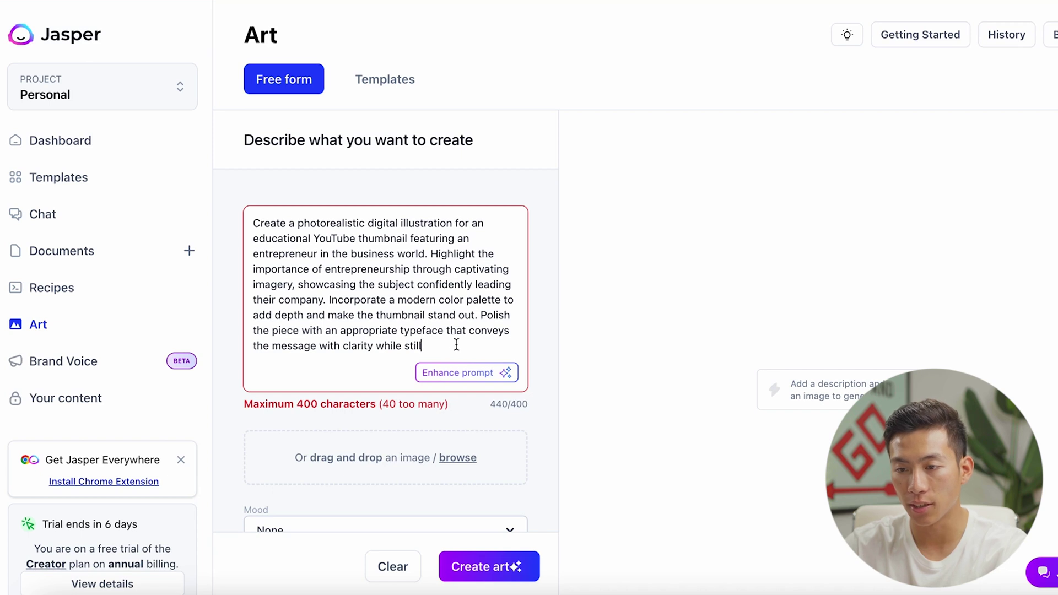
Cut the unfinished last sentence so the prompt ends with "make the thumbnail stand out.", create the art, and look over the images
left_click_drag(454, 344, 482, 319)
key("BackSpace")
left_click(512, 568)
scroll(821, 400, "down", 3)
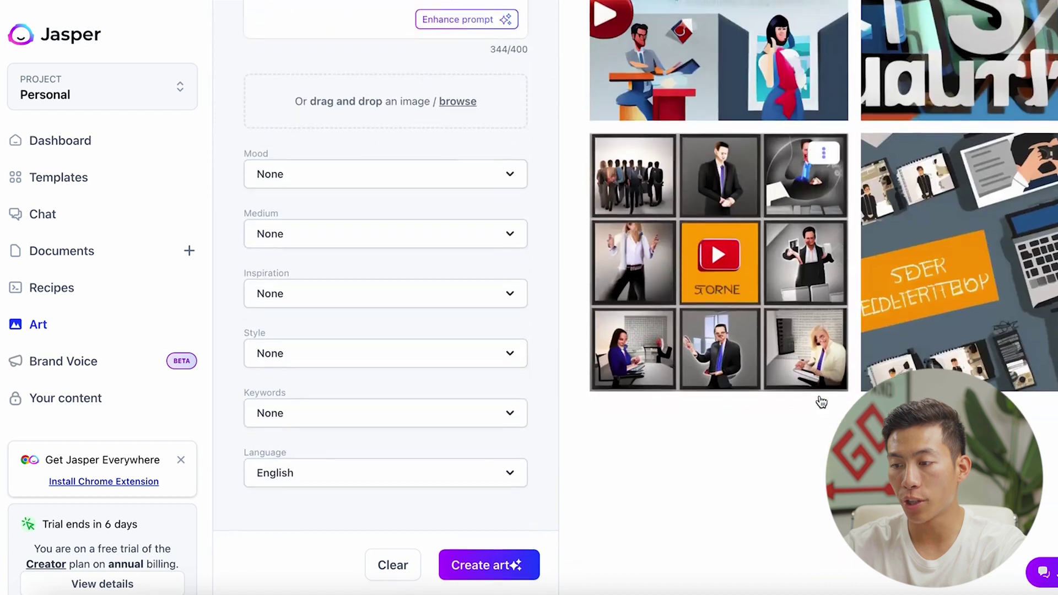
scroll(823, 401, "up", 1)
scroll(855, 377, "up", 1)
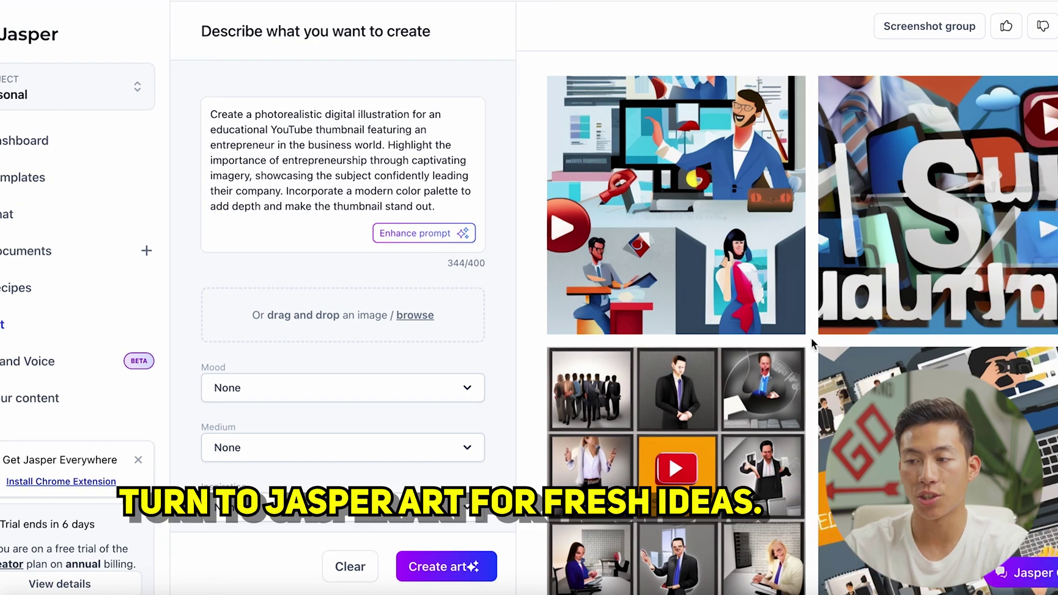
View the Brand Voice setup page and the Your content page
left_click(68, 367)
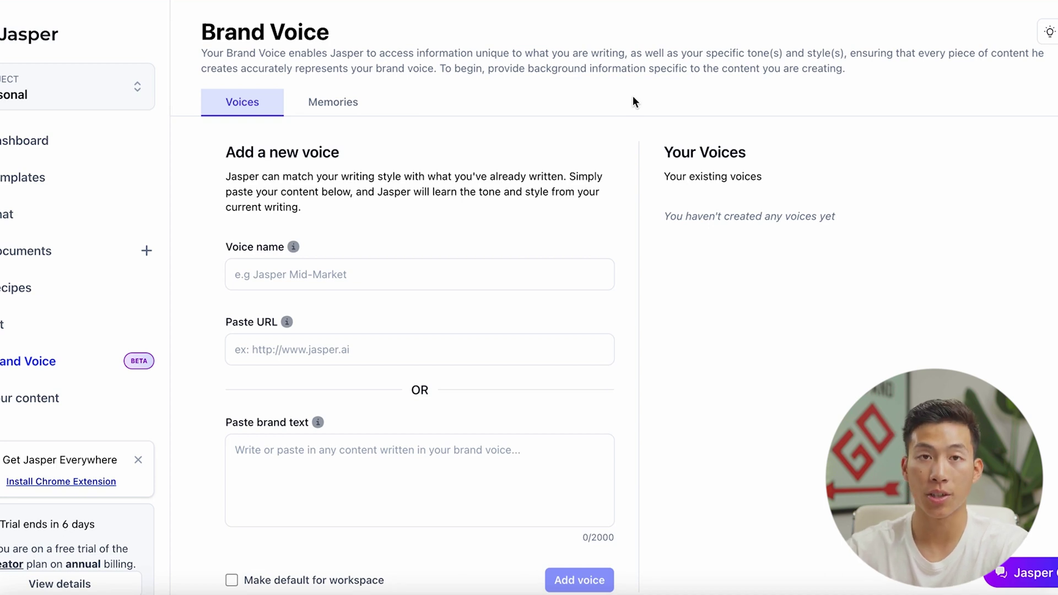
left_click(73, 404)
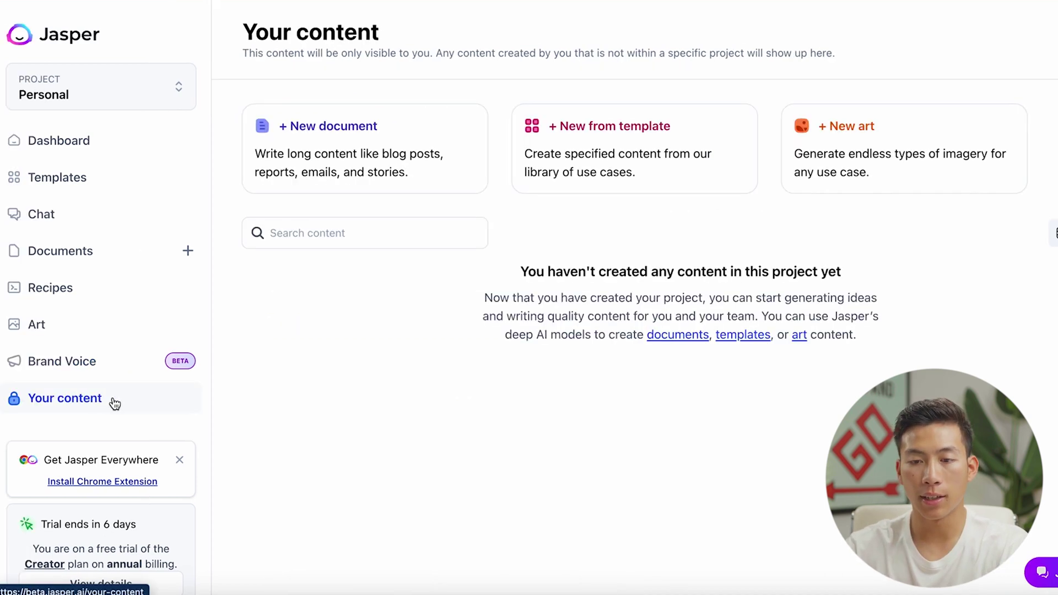